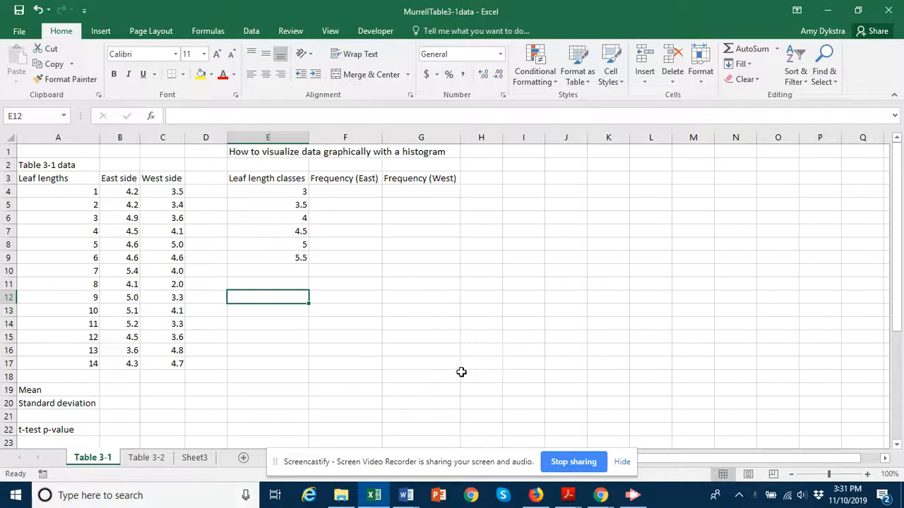
Calculate the East side mean leaf length in B19 with =AVERAGE(B4:B17)
click(66, 166)
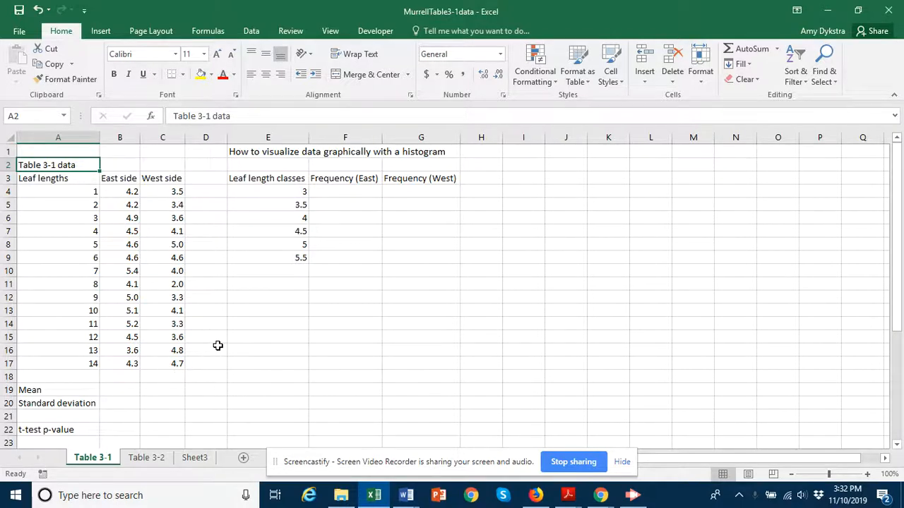
click(127, 390)
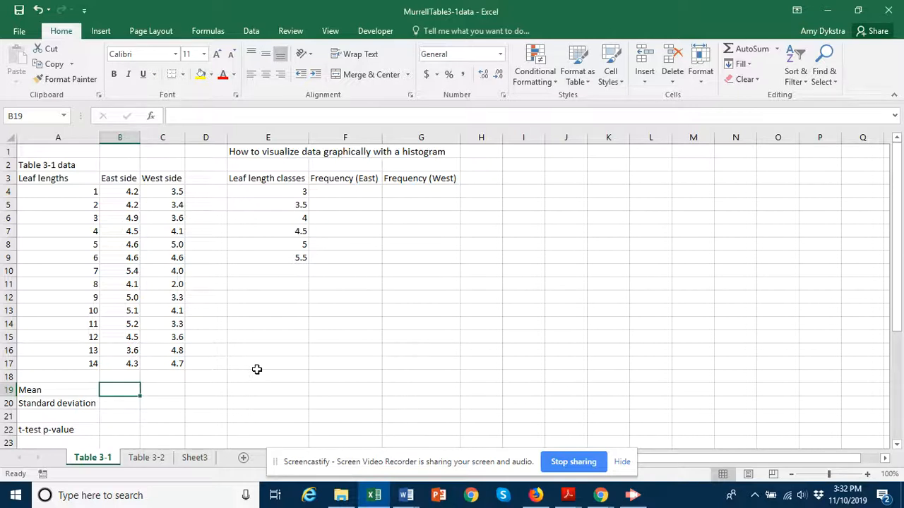
text(=avera)
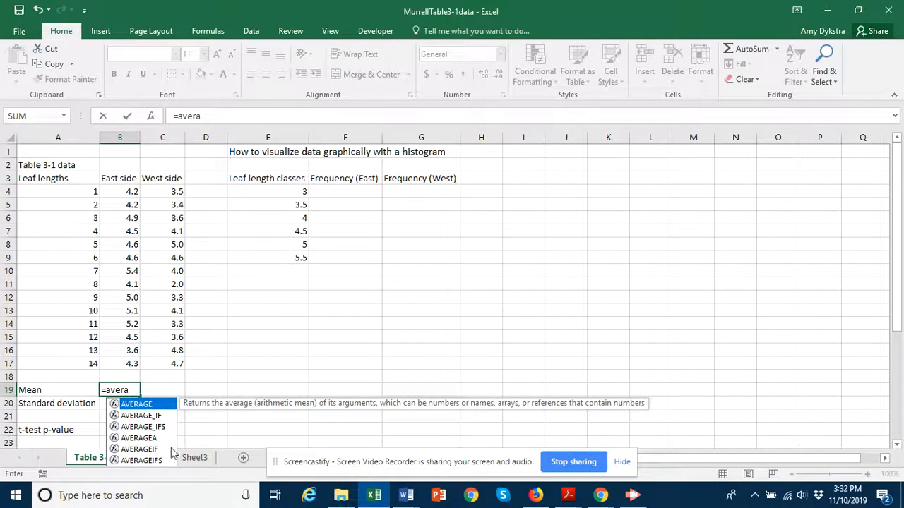
double_click(144, 406)
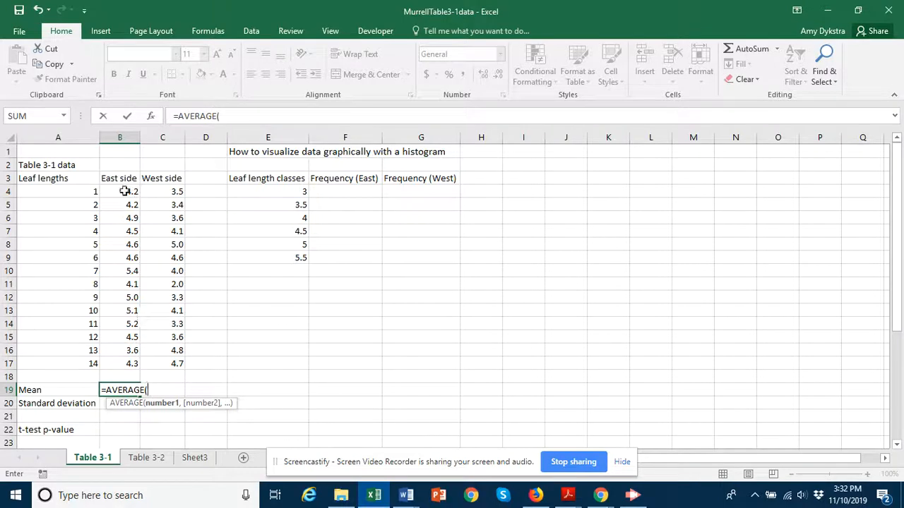
drag(126, 191, 125, 357)
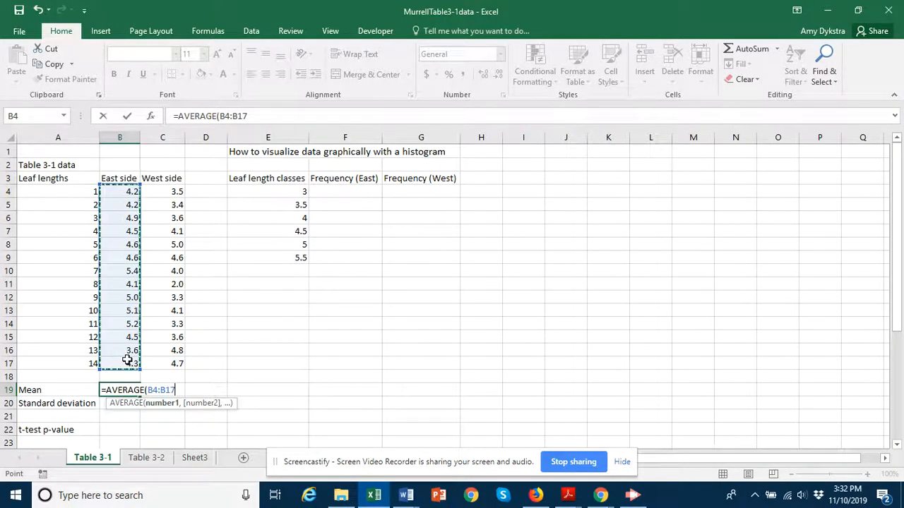
text())
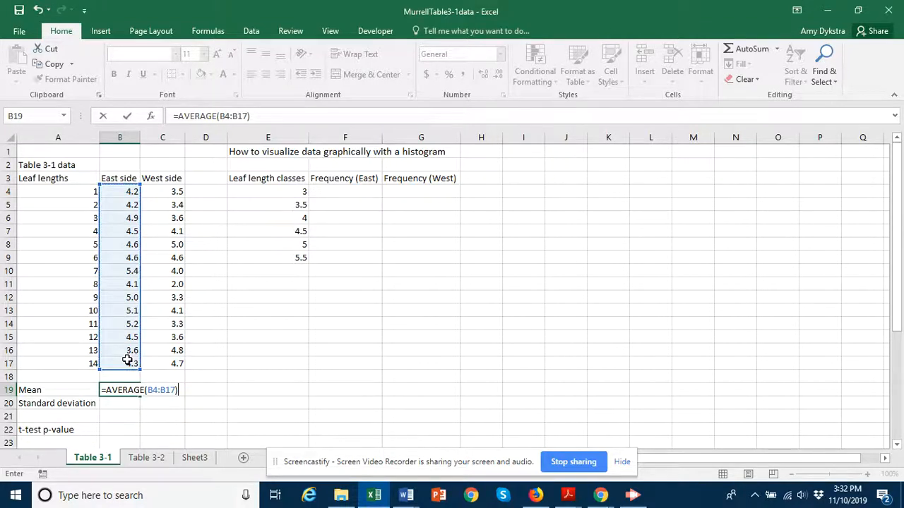
key(Return)
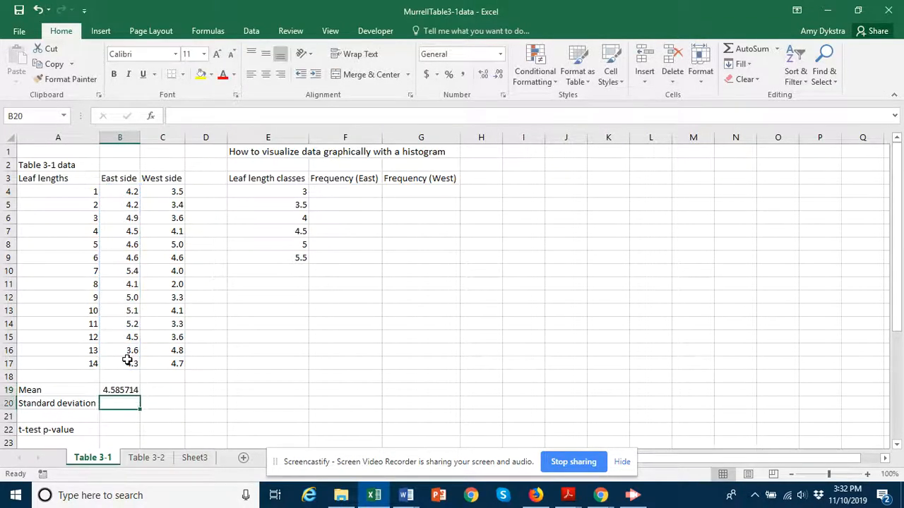
Fill the mean formula across to the West side in C19 and format both means to two decimal places
click(131, 390)
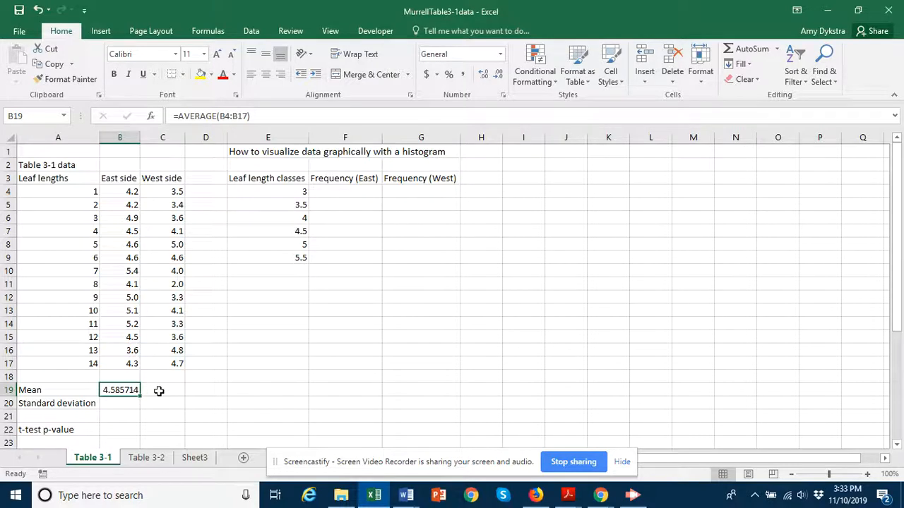
click(162, 391)
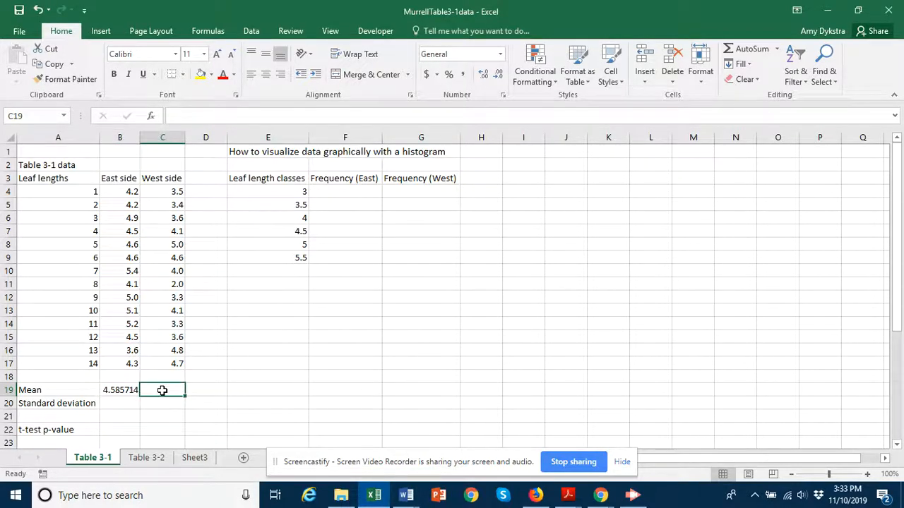
click(124, 389)
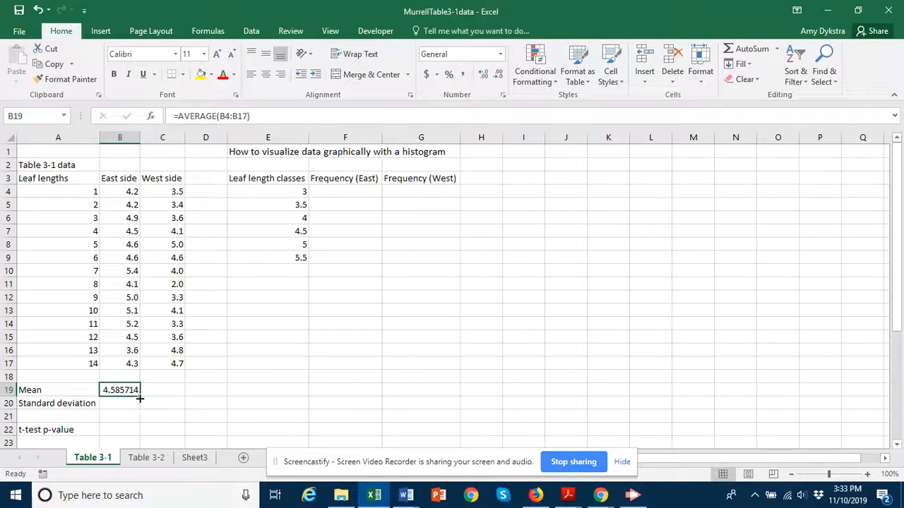
drag(140, 399, 180, 398)
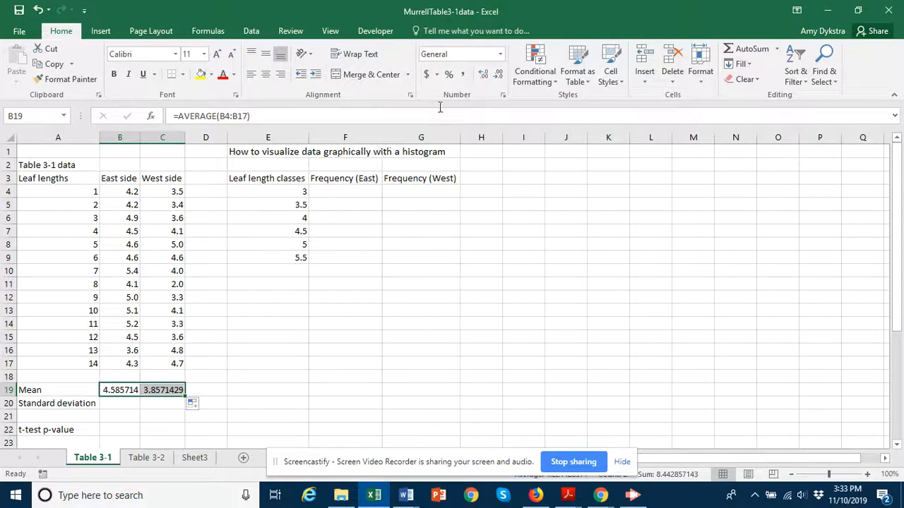
click(500, 75)
click(499, 75)
click(499, 75)
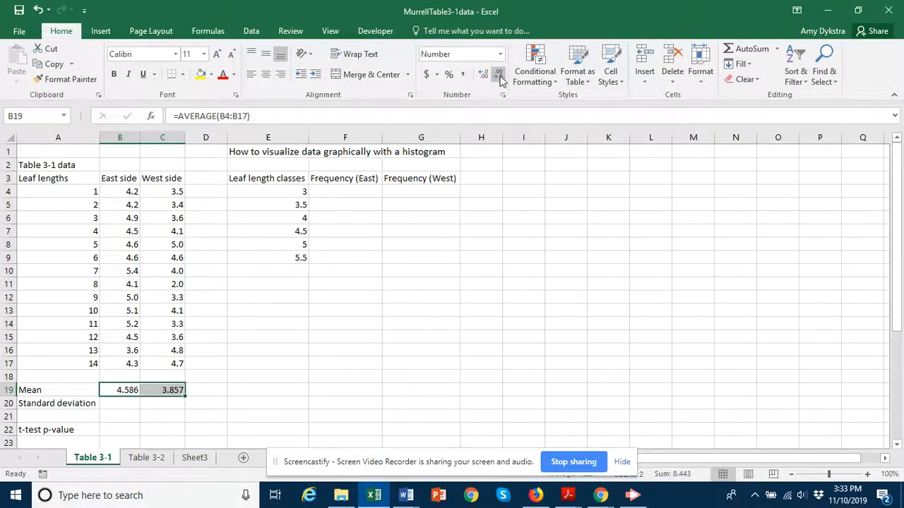
click(499, 75)
Calculate the East side standard deviation in B20 with =STDEV(B4:B17)
click(125, 404)
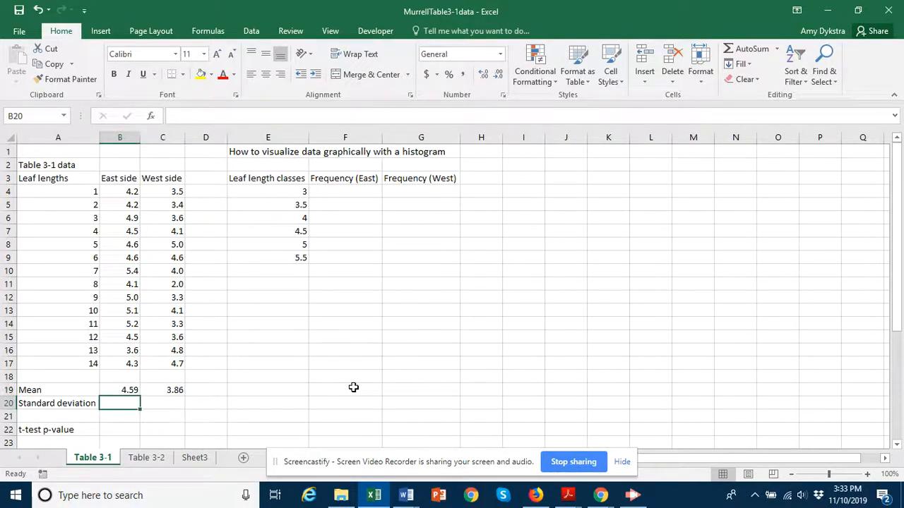
text(=stdev)
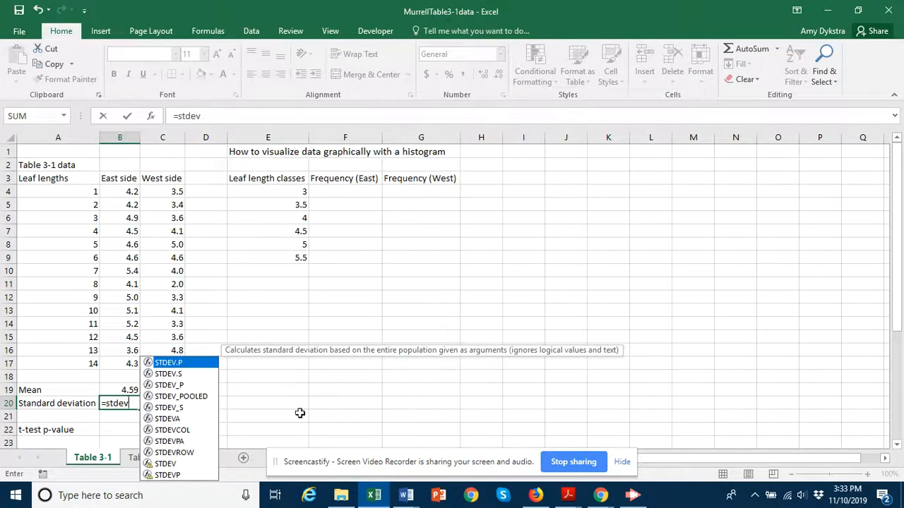
double_click(168, 465)
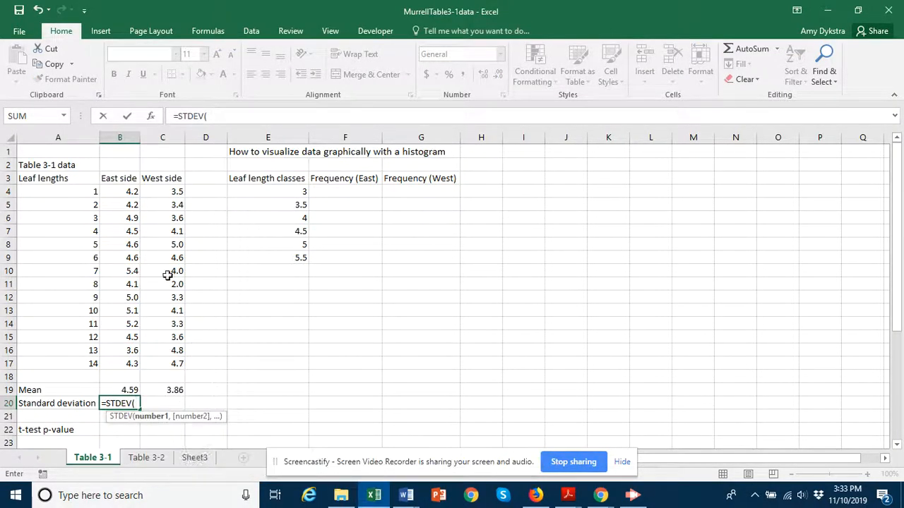
drag(127, 193, 114, 365)
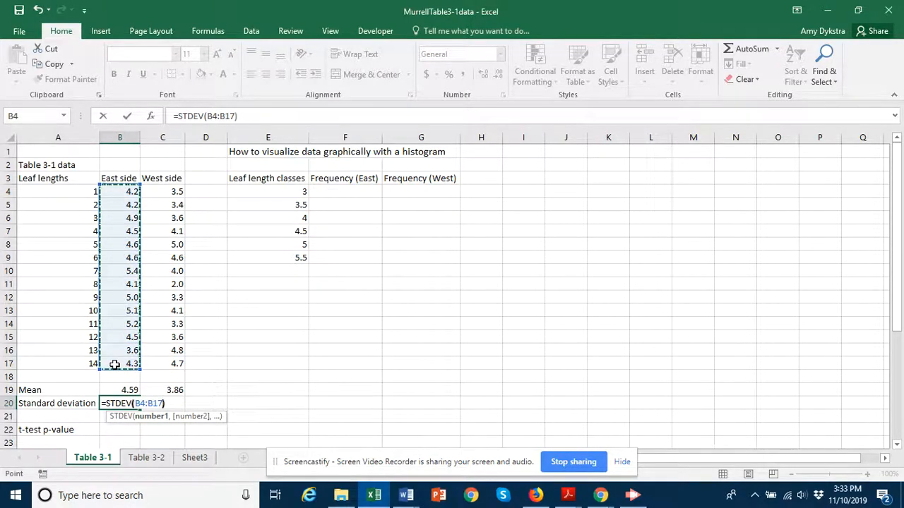
key(Return)
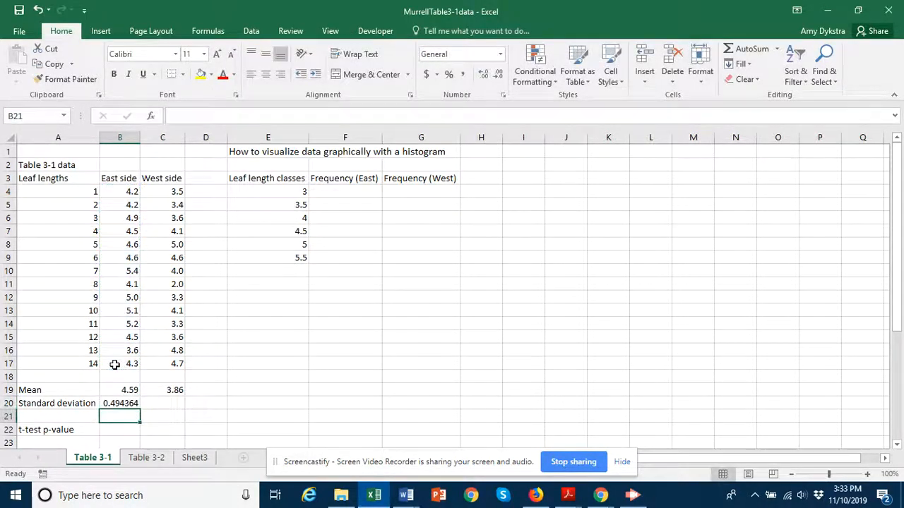
Fill the standard deviation formula across to C20 and format both values to two decimal places
click(124, 404)
drag(140, 410, 178, 411)
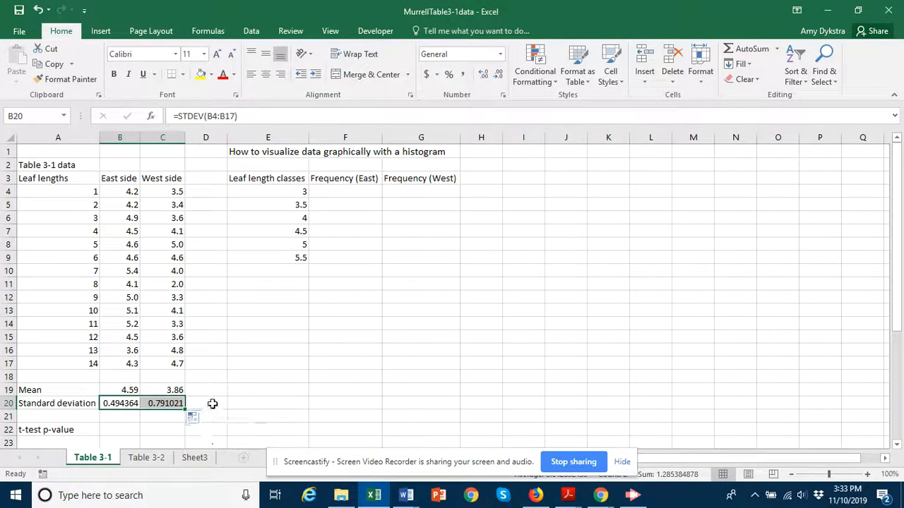
click(498, 76)
click(498, 76)
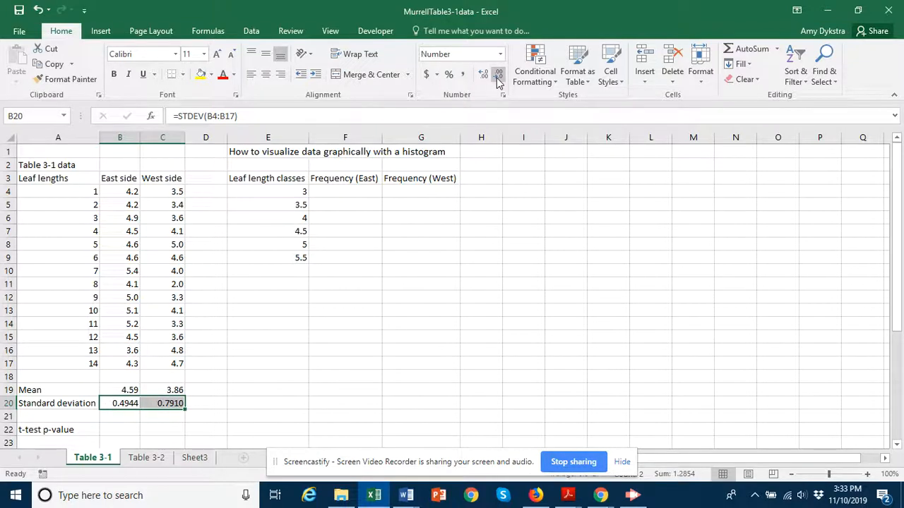
click(498, 76)
click(498, 76)
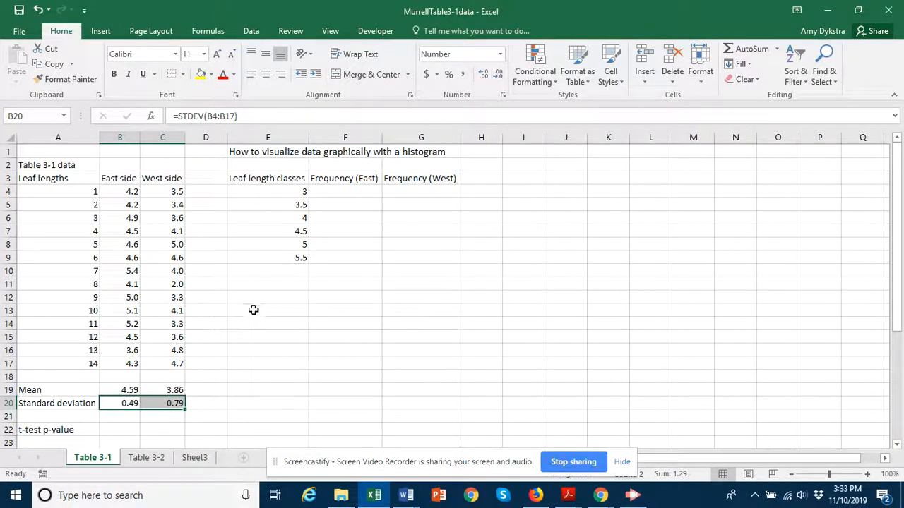
click(131, 392)
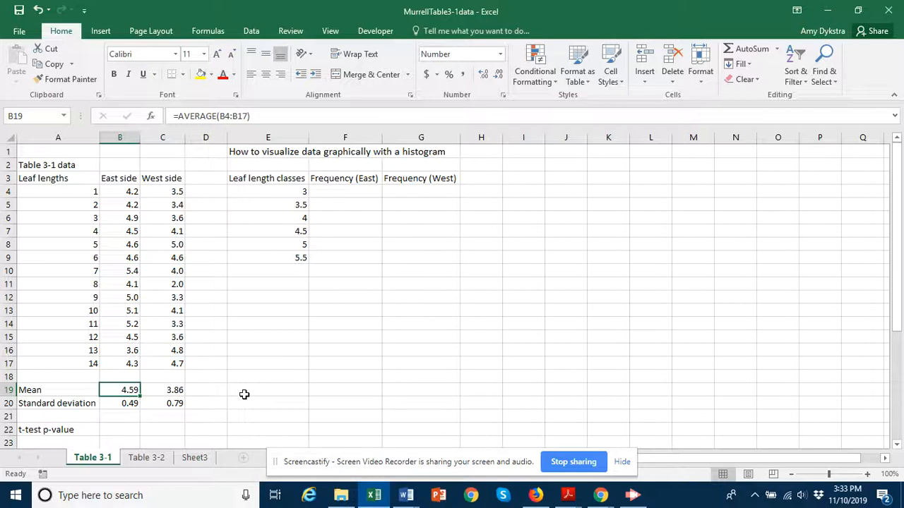
click(177, 390)
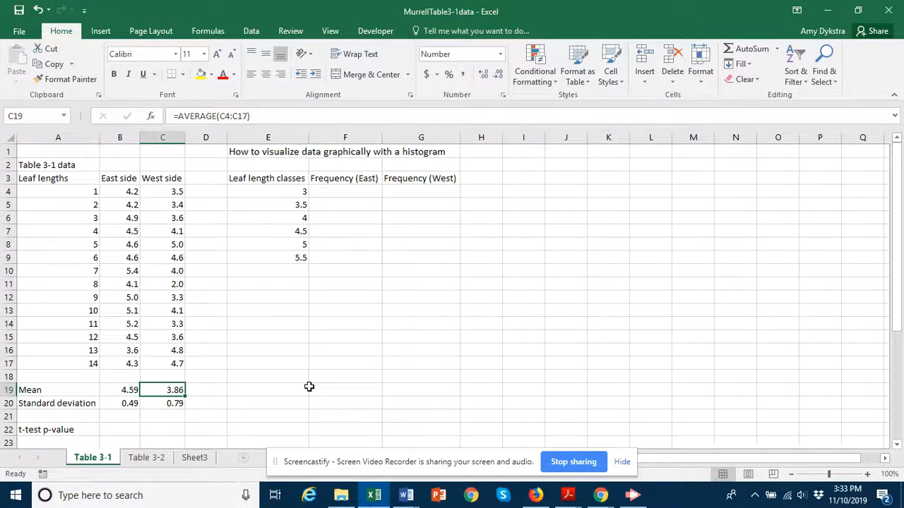
click(130, 404)
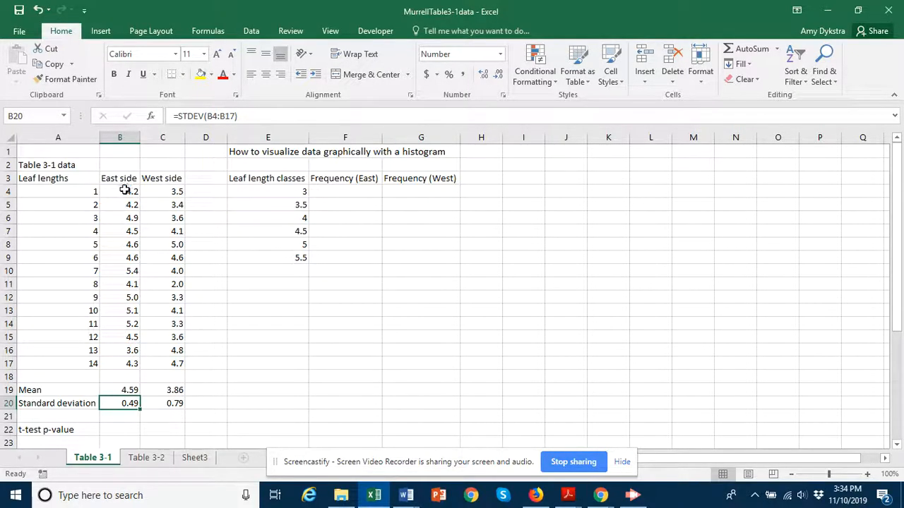
Insert a histogram of the East side leaf lengths in B4:B17 and place it beside the frequency table, starting near column I
drag(124, 191, 128, 362)
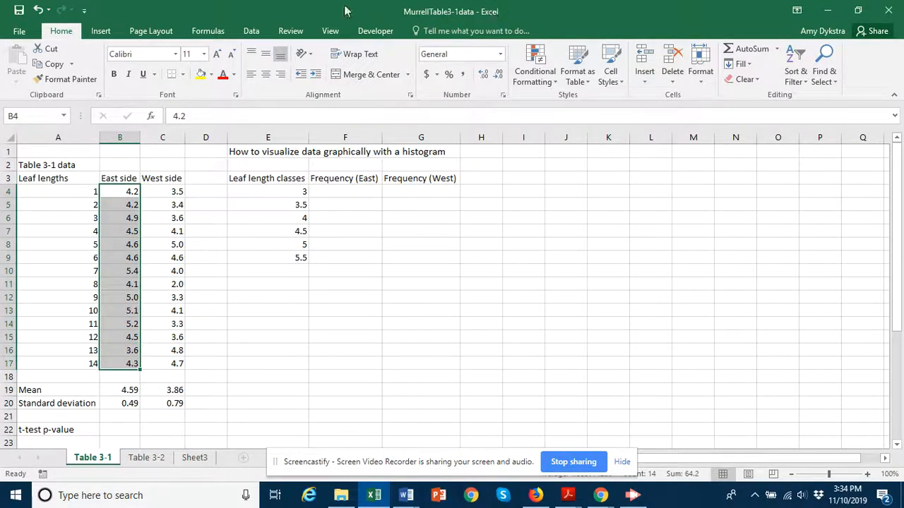
click(112, 33)
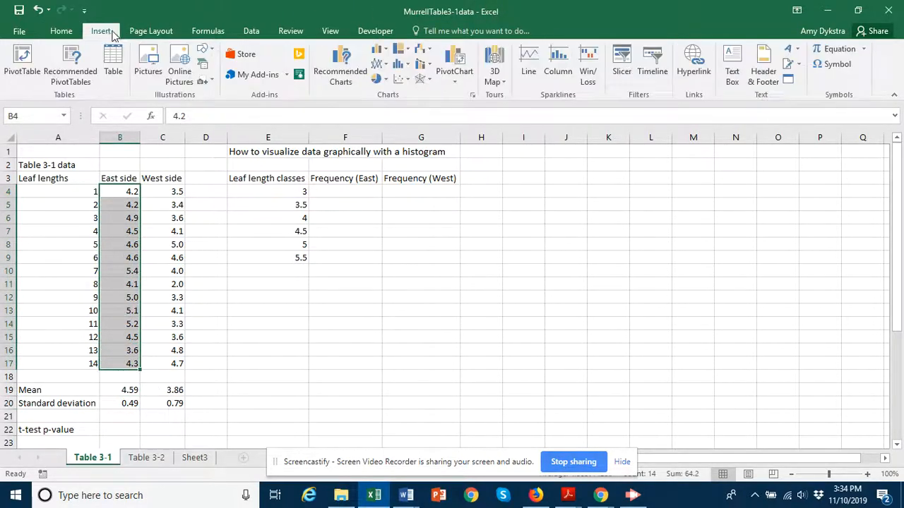
click(407, 65)
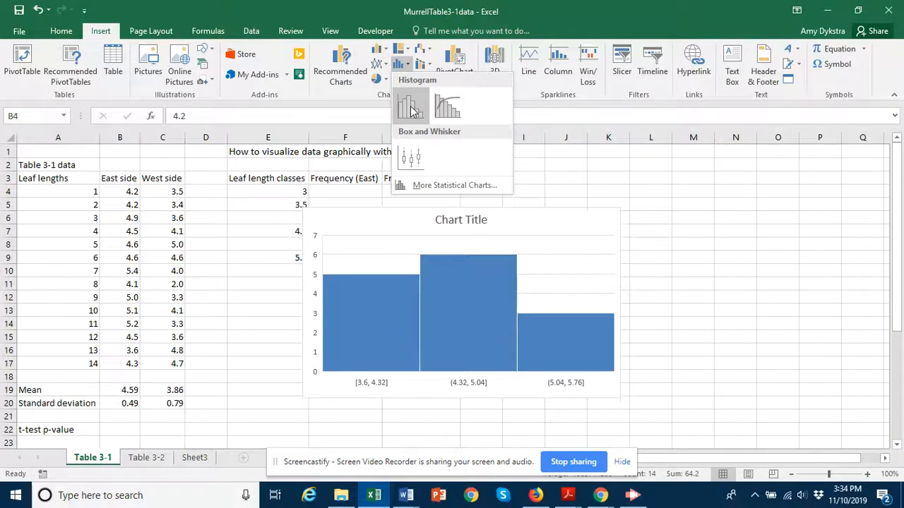
click(411, 107)
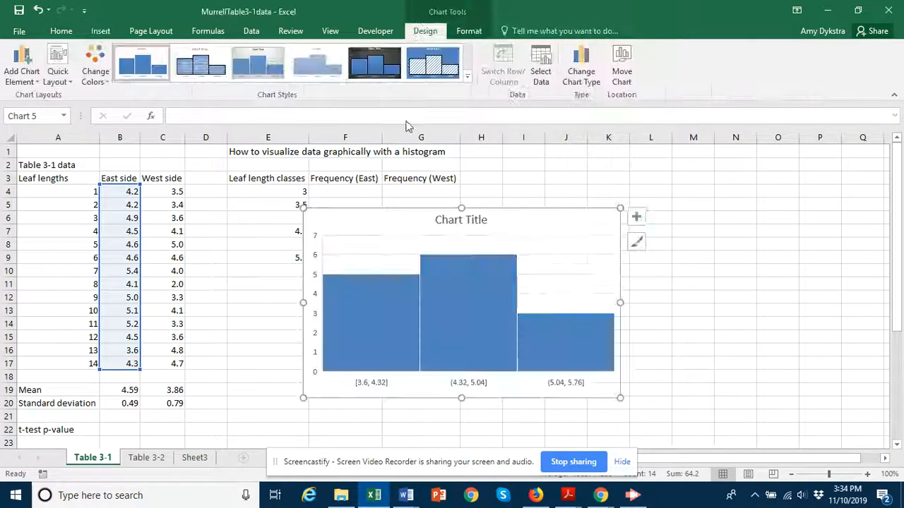
drag(531, 209, 725, 153)
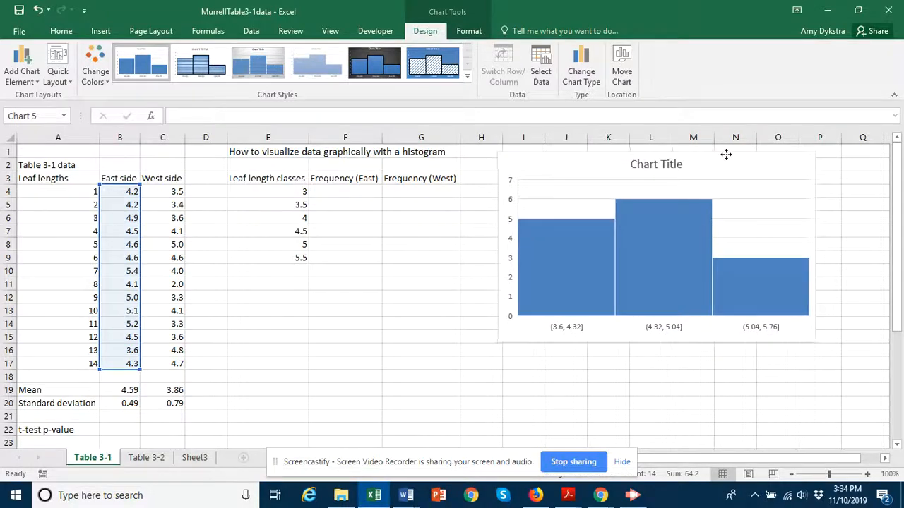
Change the histogram's title to "East Side Leaves" and close the title formatting options
click(667, 164)
double_click(667, 164)
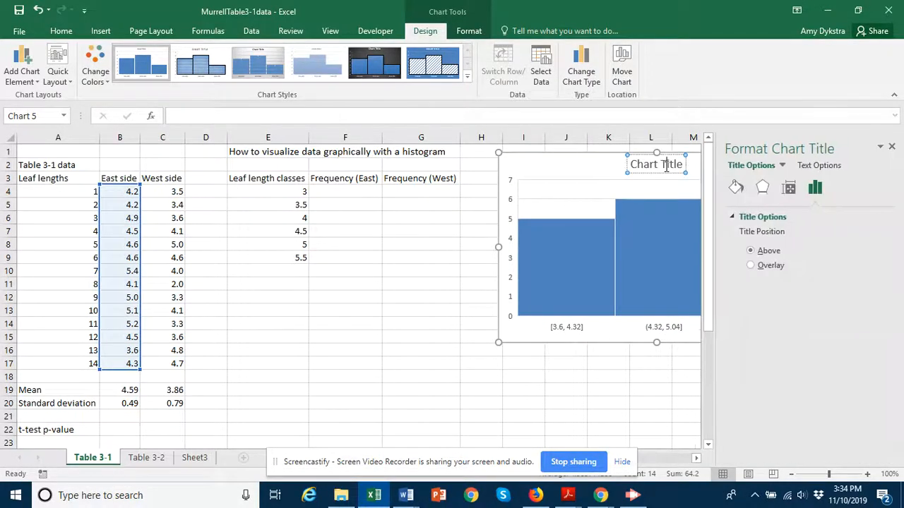
text(E)
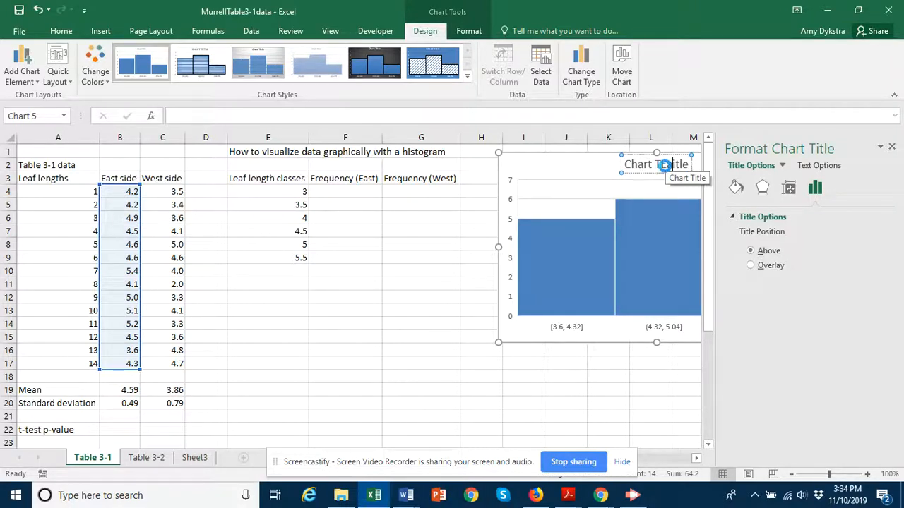
triple_click(666, 165)
text(Ea)
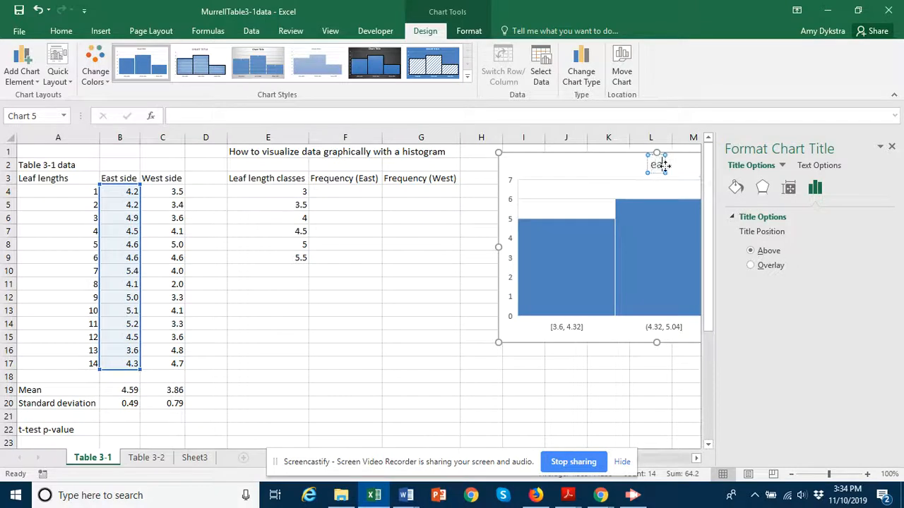
text(st Side leaves)
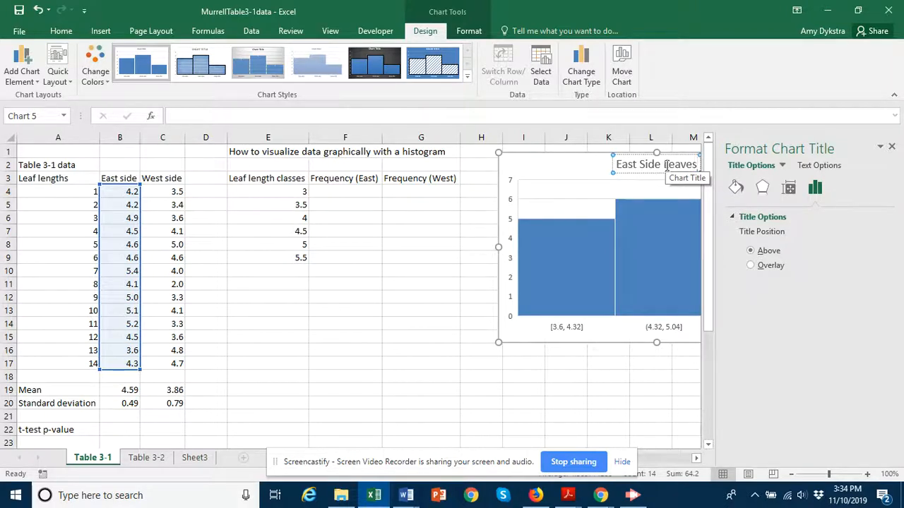
click(891, 147)
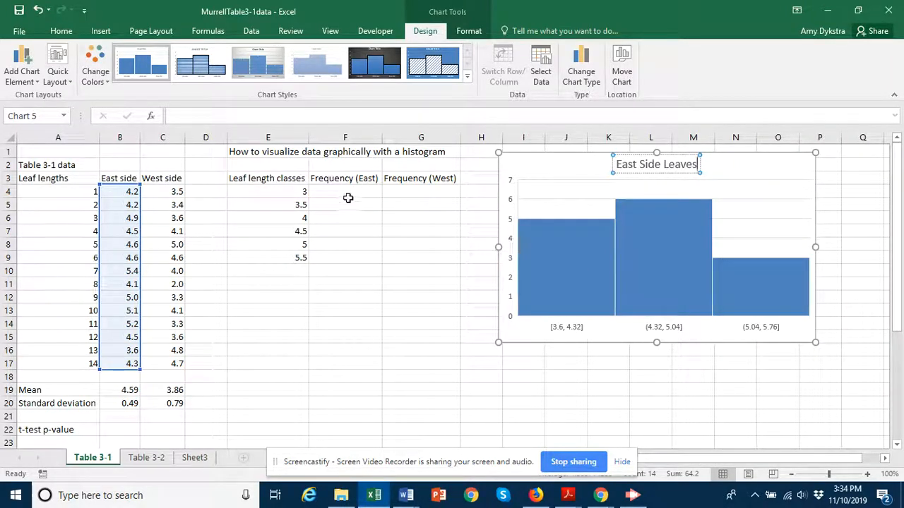
Insert a histogram of the West side leaf lengths in C4:C17 and place it just beyond the East Side Leaves chart, starting in column P
click(168, 192)
drag(167, 192, 162, 365)
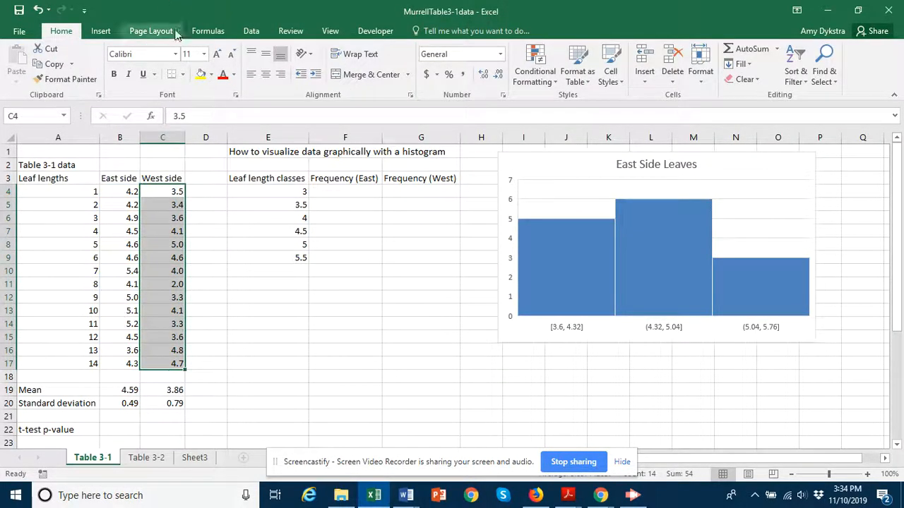
click(99, 32)
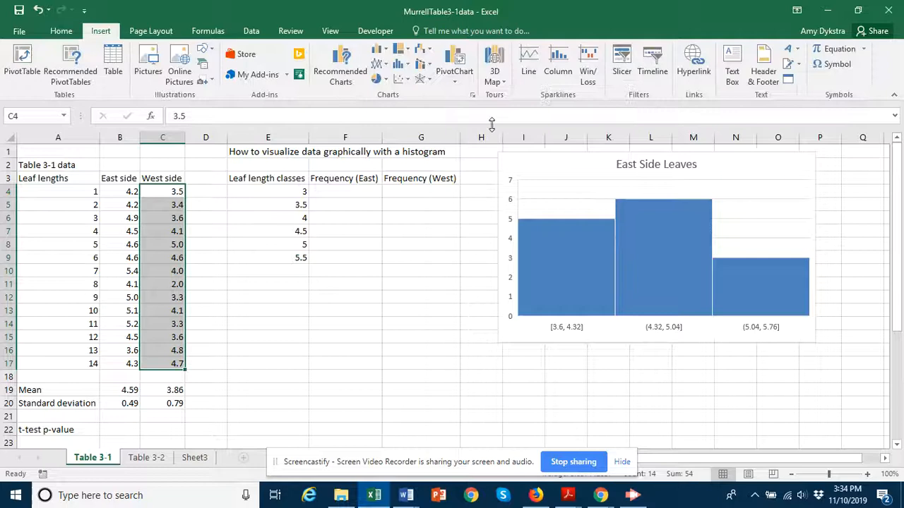
click(406, 71)
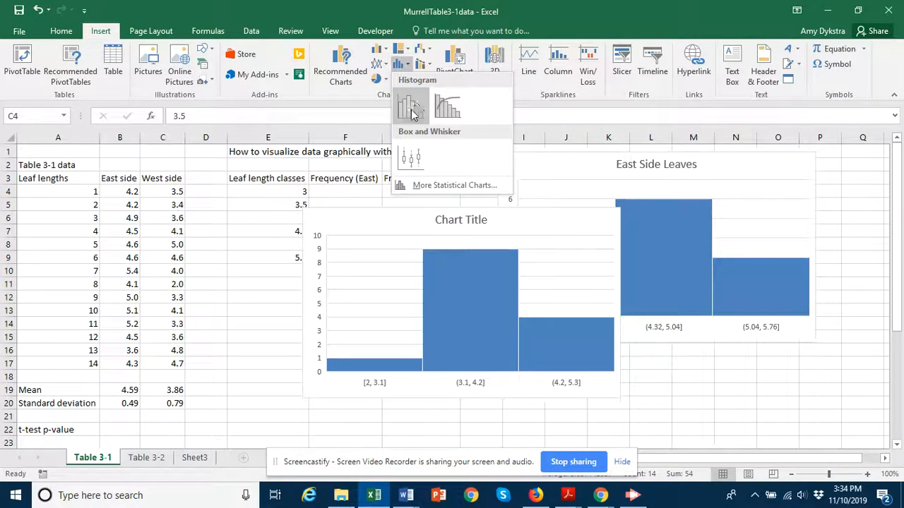
click(410, 101)
drag(559, 222, 714, 162)
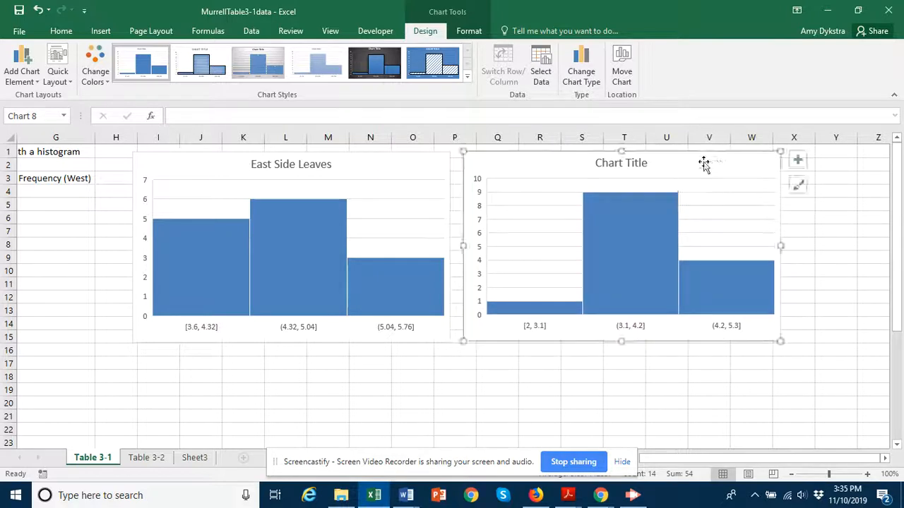
Change the second histogram's title to "West Side Leaves" and deselect the chart
click(614, 165)
triple_click(614, 164)
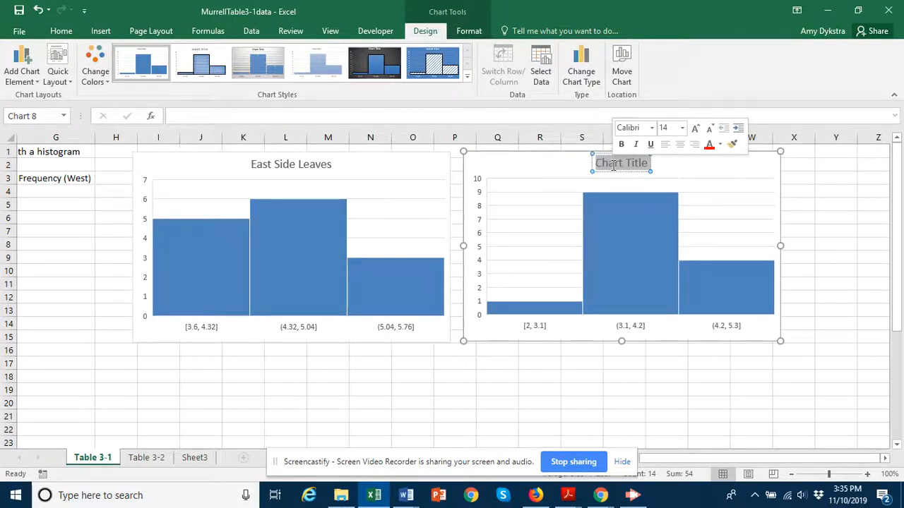
text(Wes)
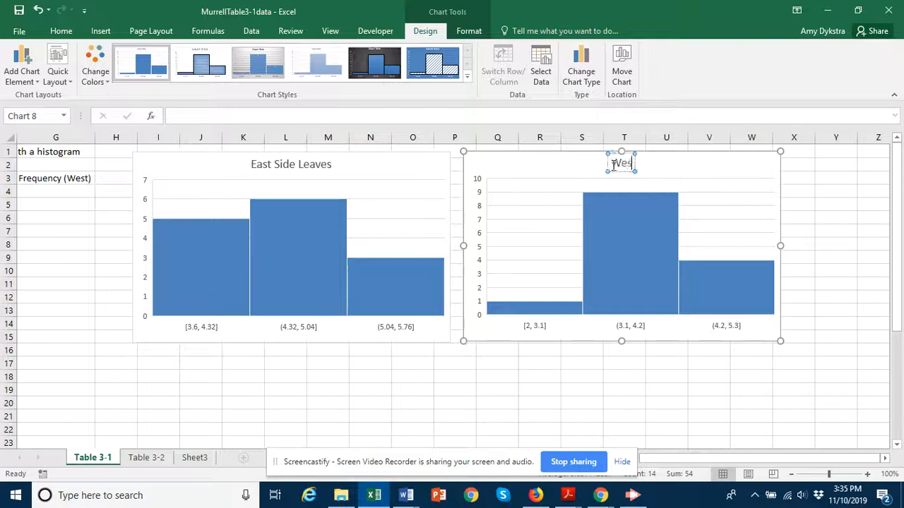
text(t Side Leaves)
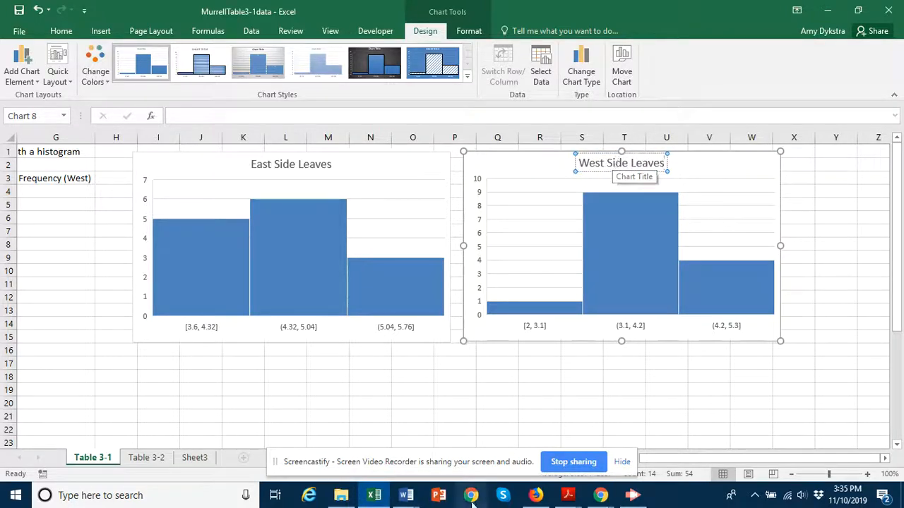
click(452, 377)
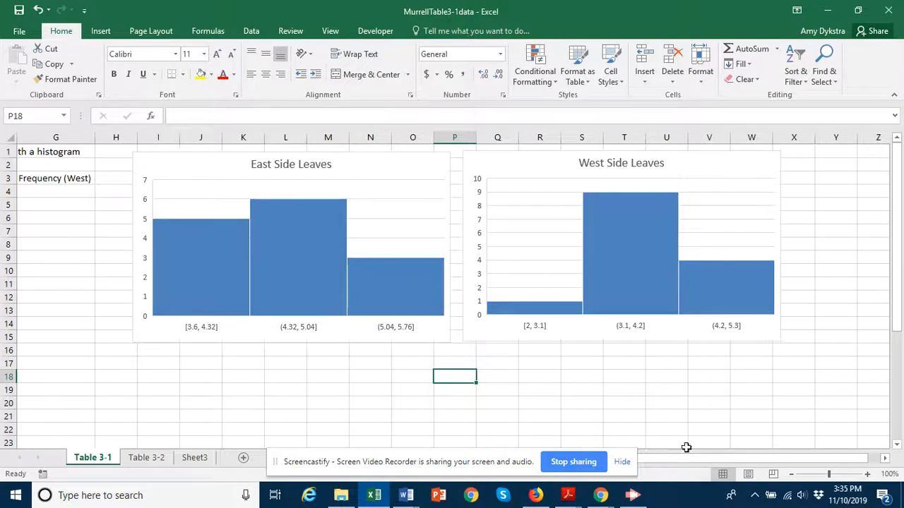
Calculate the East side frequency in F4 with =FREQUENCY(B4:B17,E4:E9)
drag(830, 458, 671, 459)
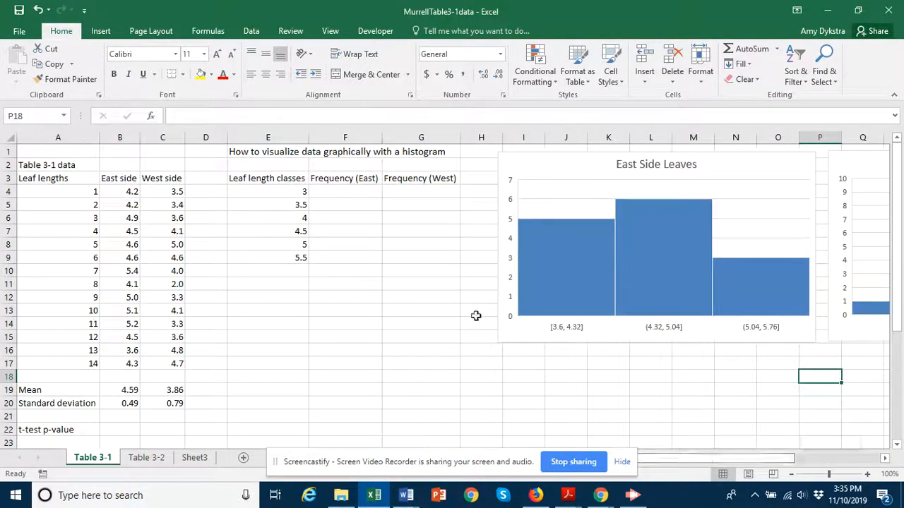
click(344, 192)
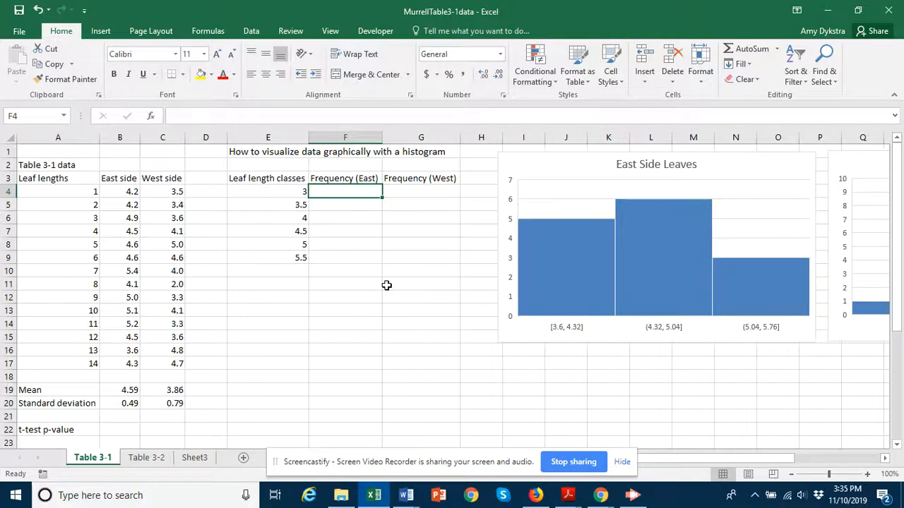
text(=freq)
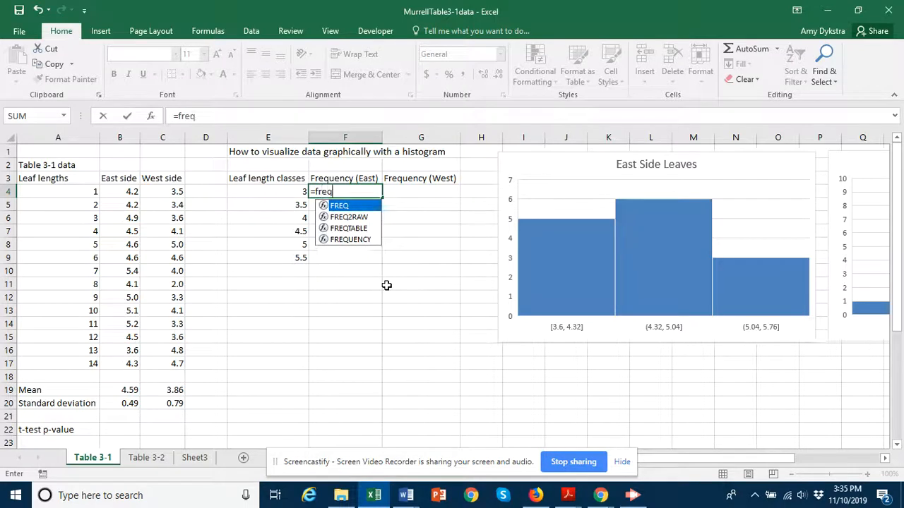
text(uency)
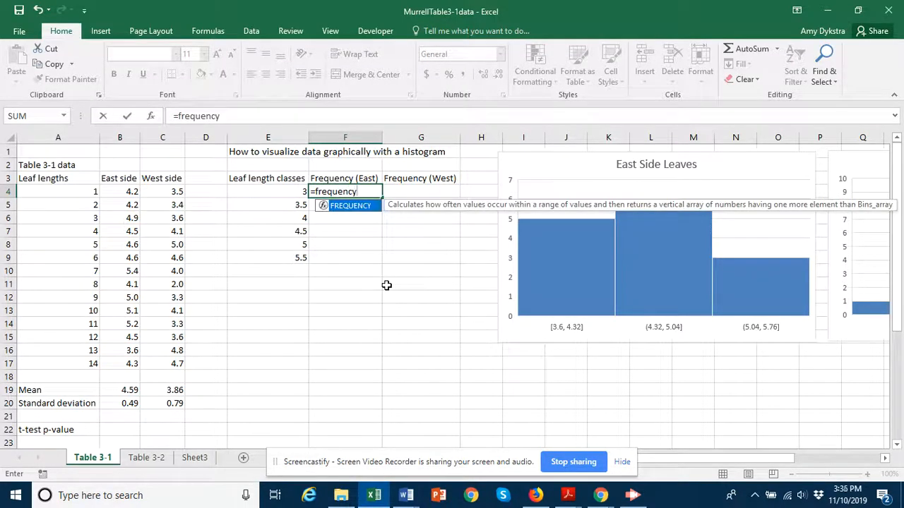
text(()
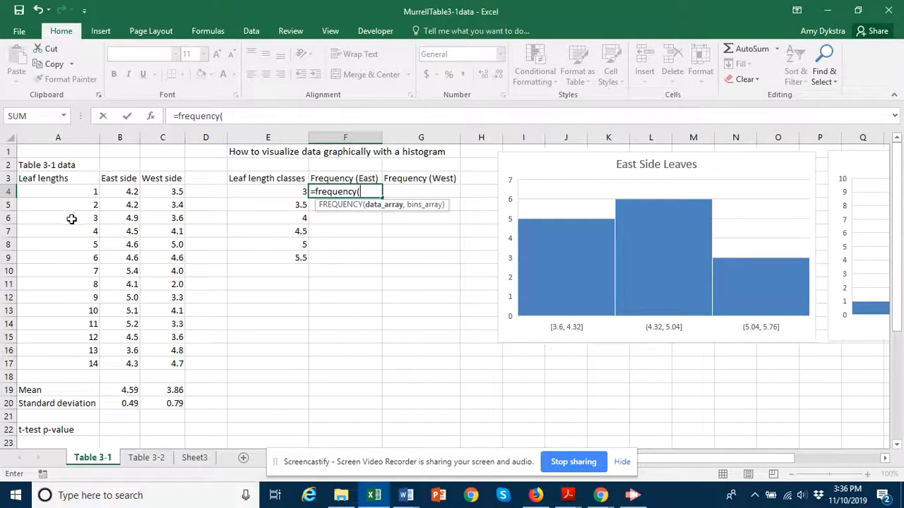
drag(123, 190, 128, 364)
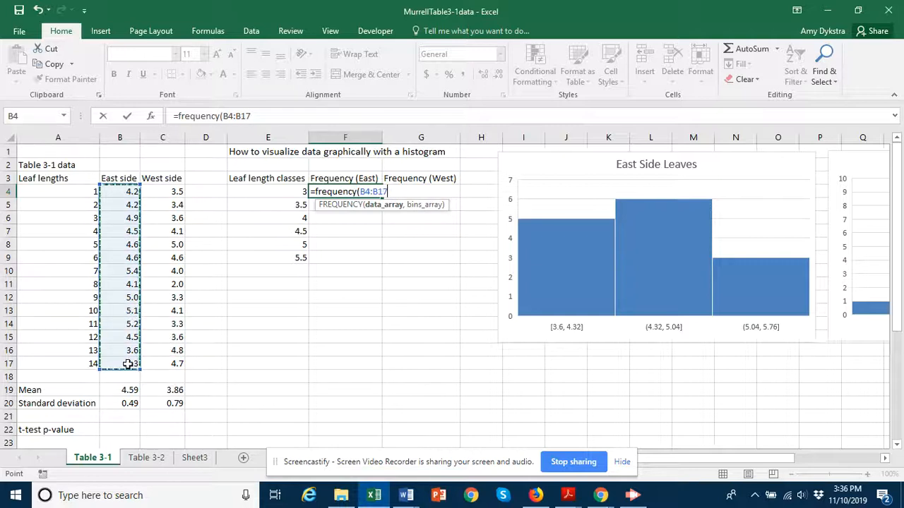
text(,)
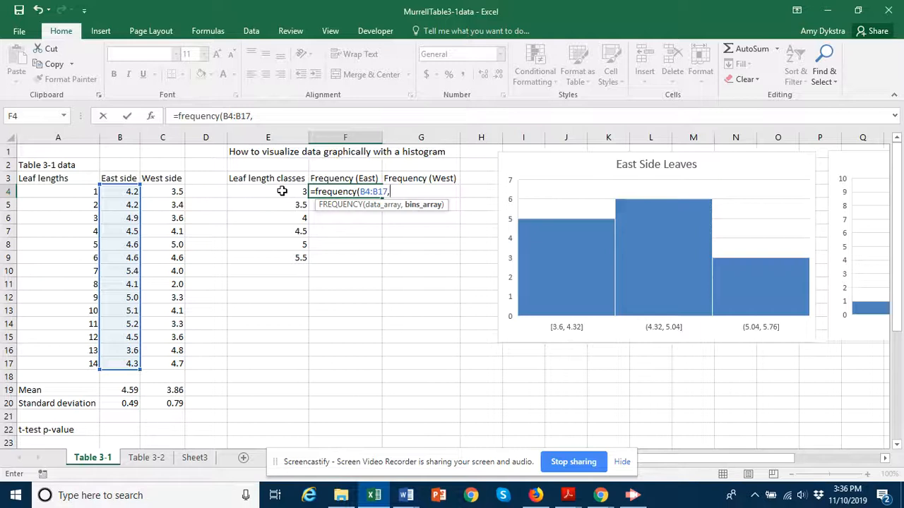
drag(282, 191, 285, 258)
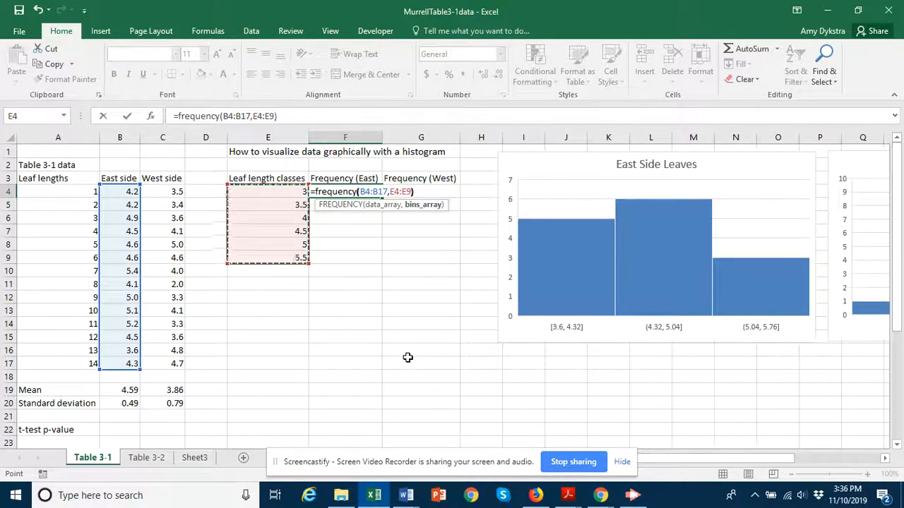
key(Return)
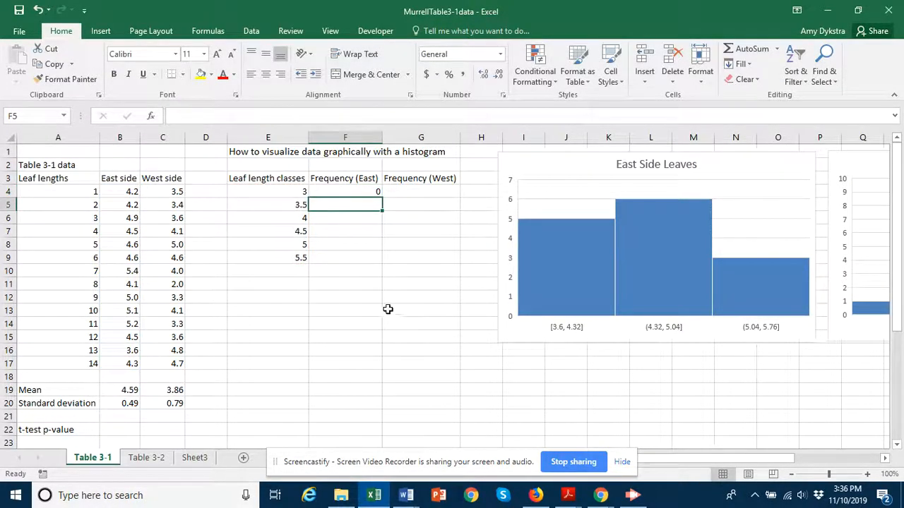
Apply the East frequency formula as an array formula across F4:F9
click(364, 193)
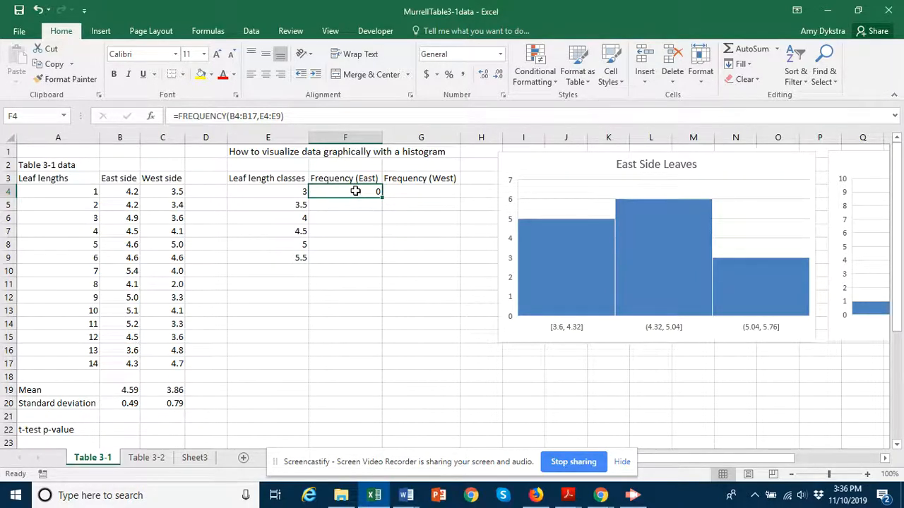
drag(355, 191, 363, 262)
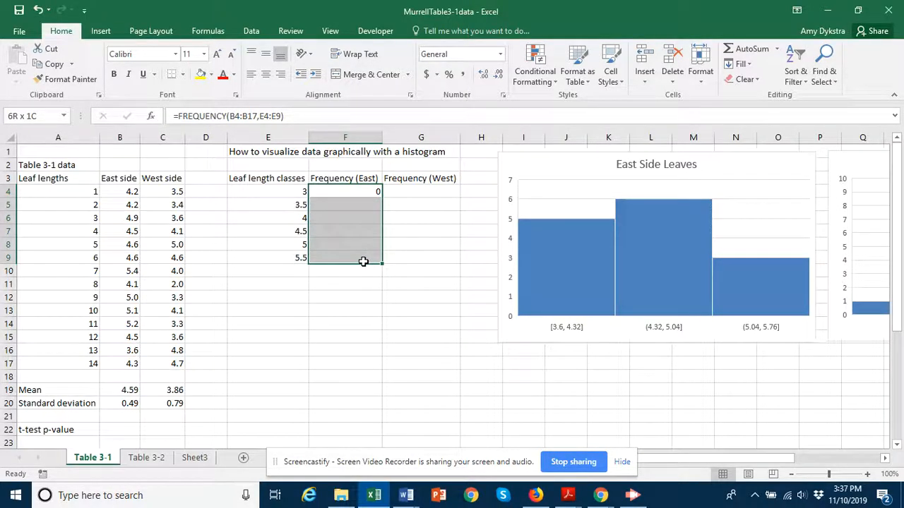
drag(363, 261, 364, 263)
click(300, 115)
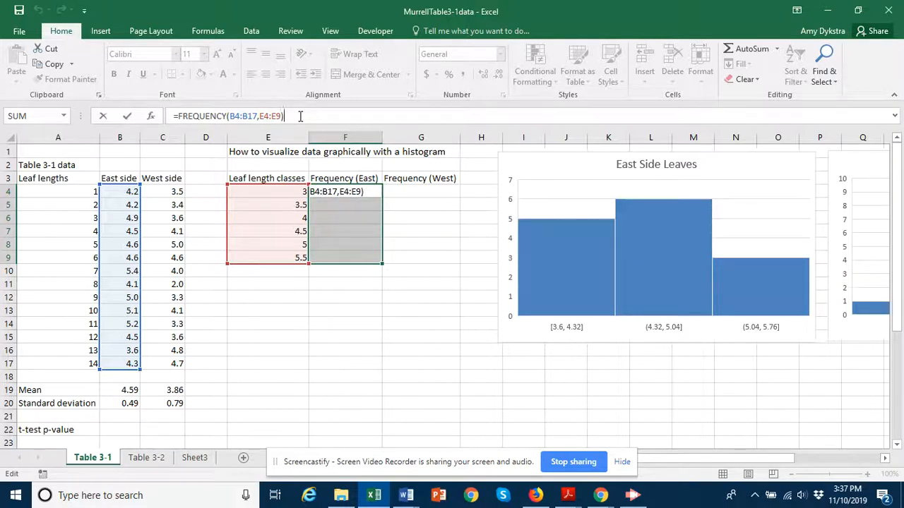
key(ctrl+shift+Return)
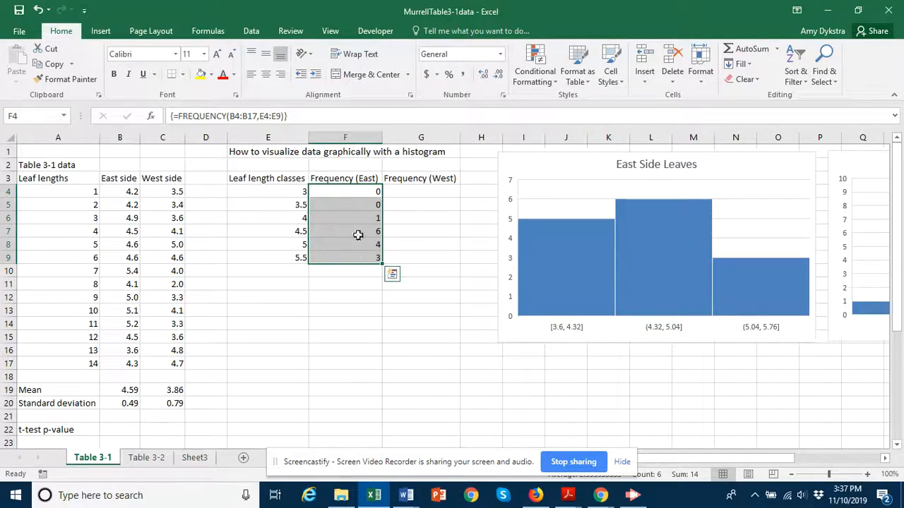
Label E11 "Total" and sum the East frequencies in F11 with =SUM(F4:F9)
click(271, 283)
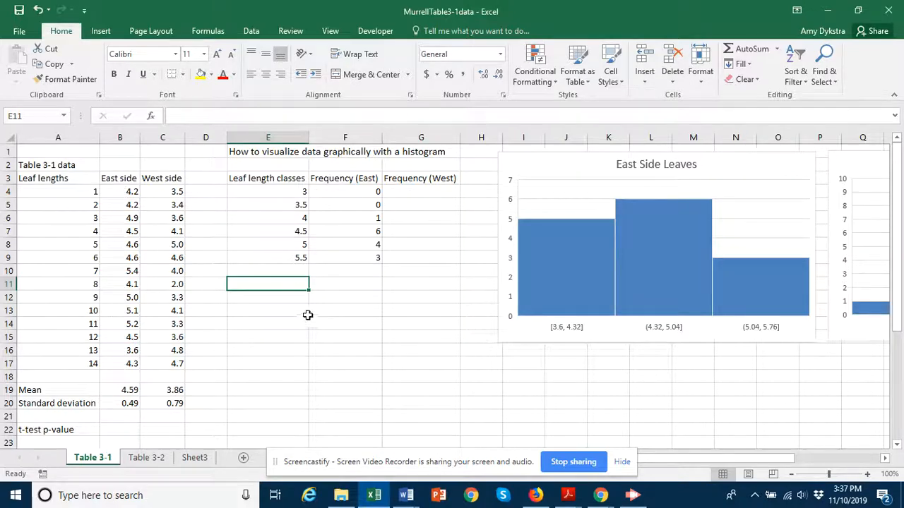
text(Total)
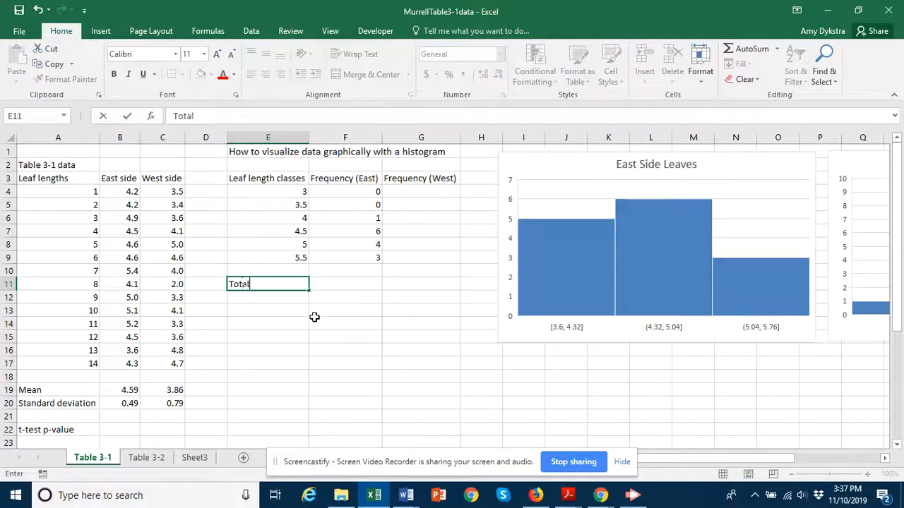
key(Tab)
text(=sum()
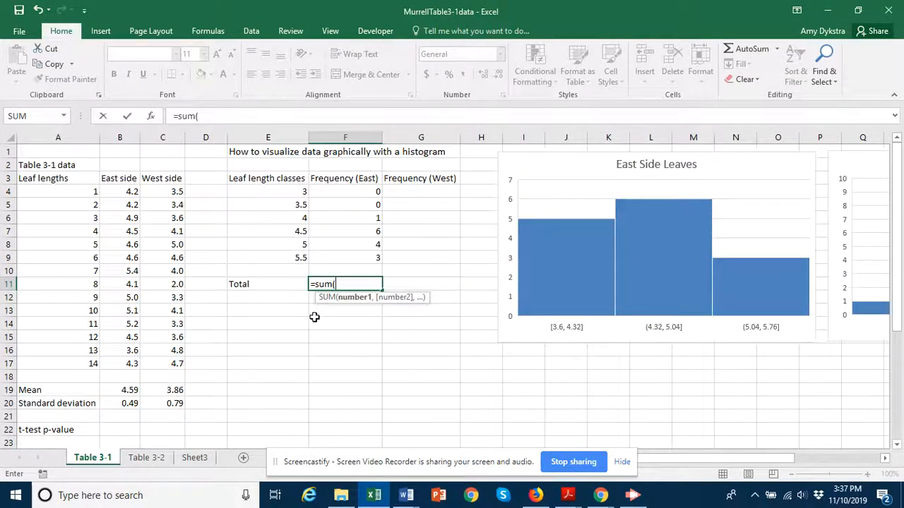
drag(355, 194, 355, 257)
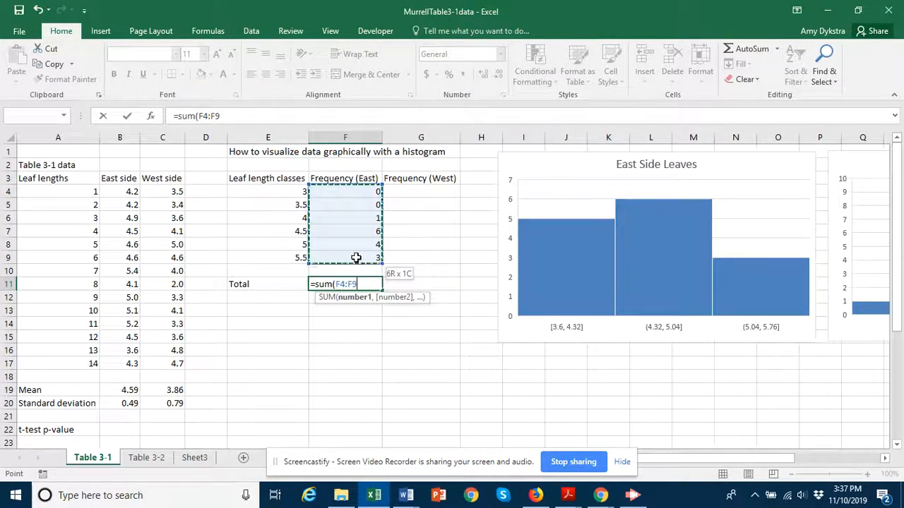
key(Return)
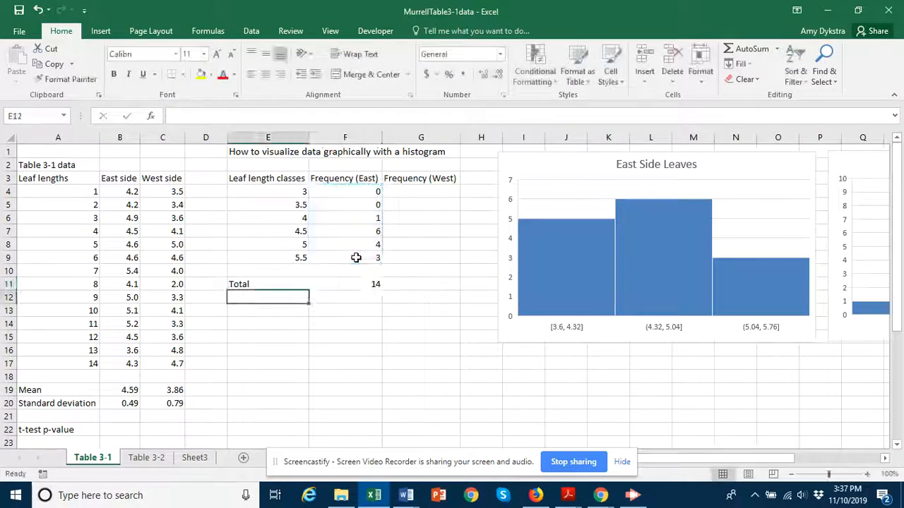
click(369, 285)
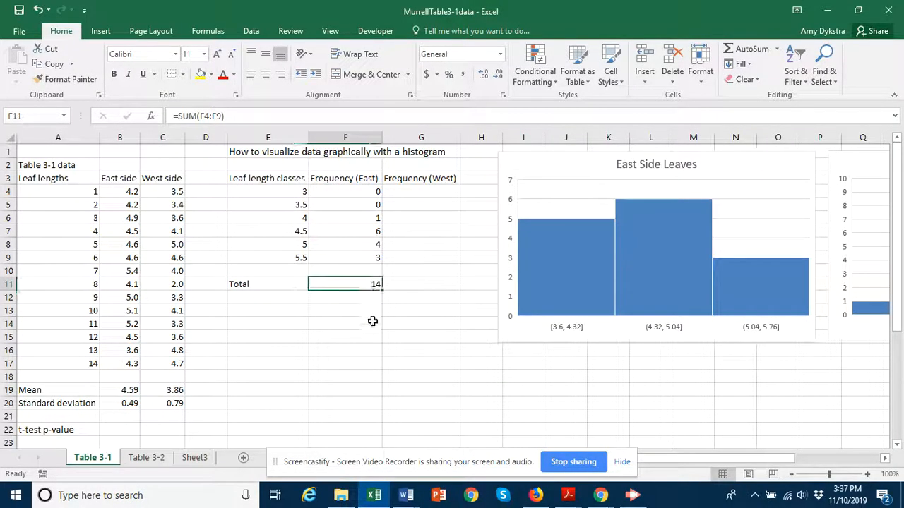
Calculate the West side frequency in G4 with =FREQUENCY(C4:C17,E4:E9)
click(430, 191)
text(=frequ)
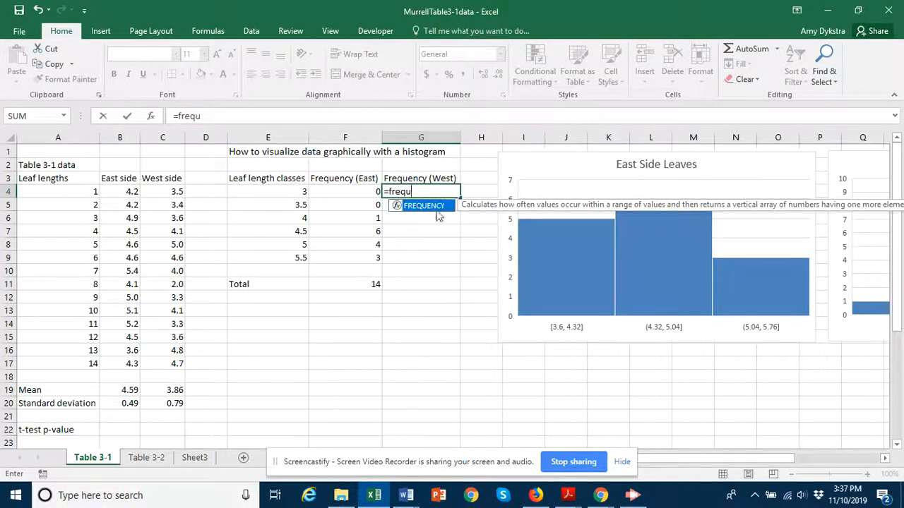
double_click(428, 206)
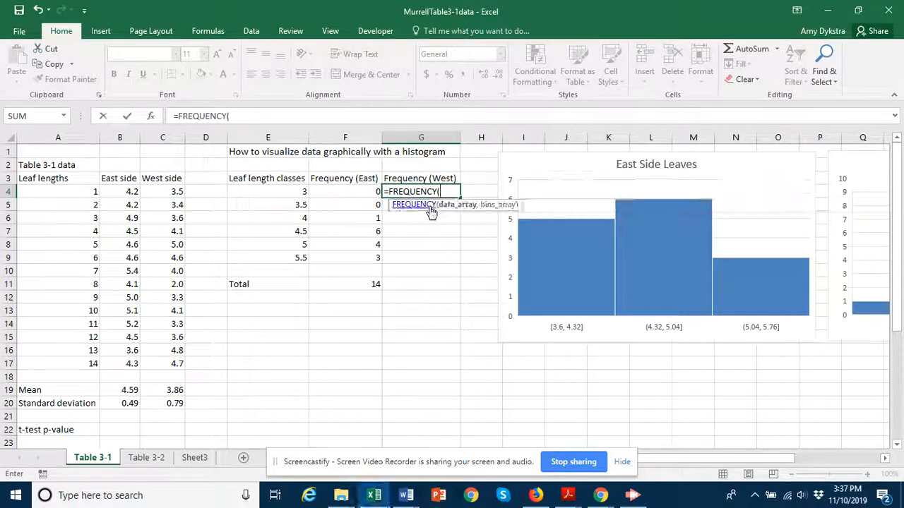
drag(164, 194, 210, 367)
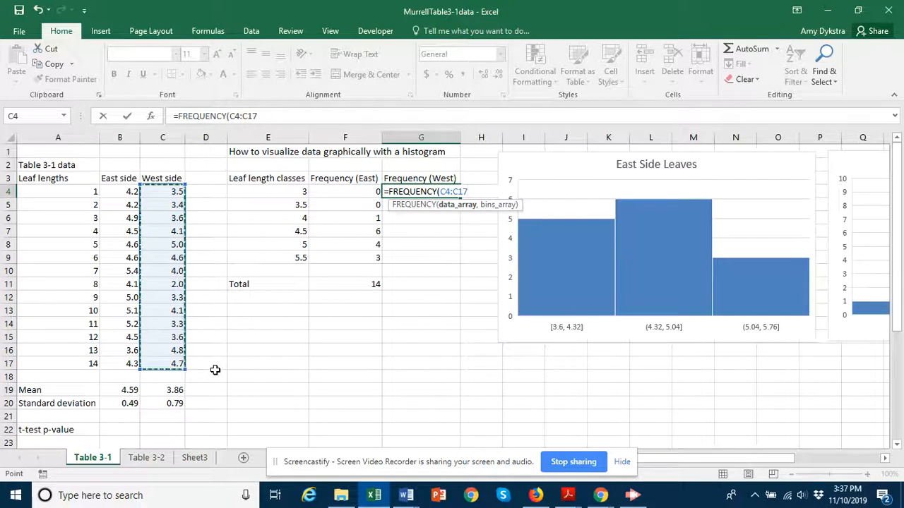
text(,)
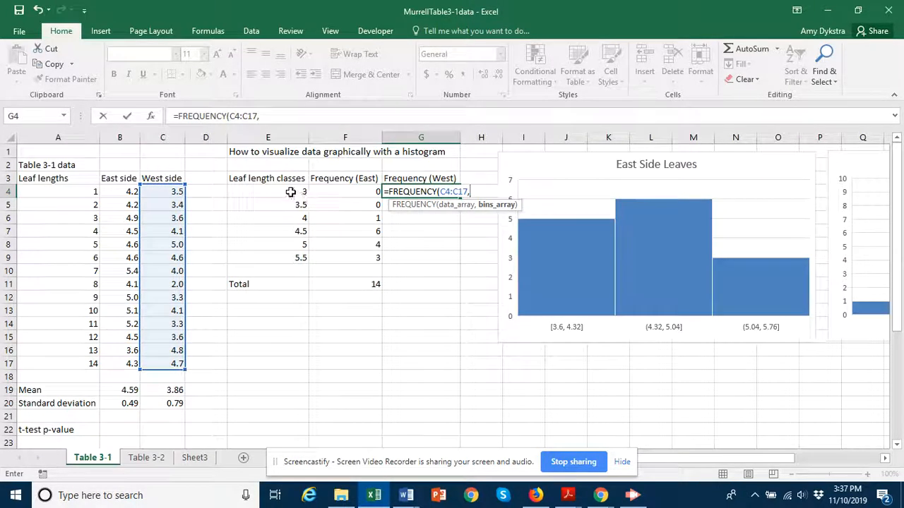
drag(286, 193, 292, 260)
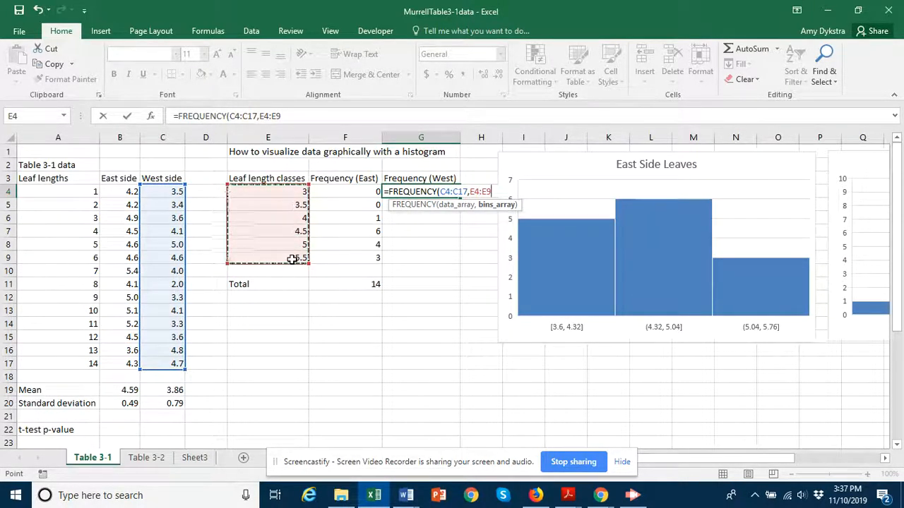
text())
key(Return)
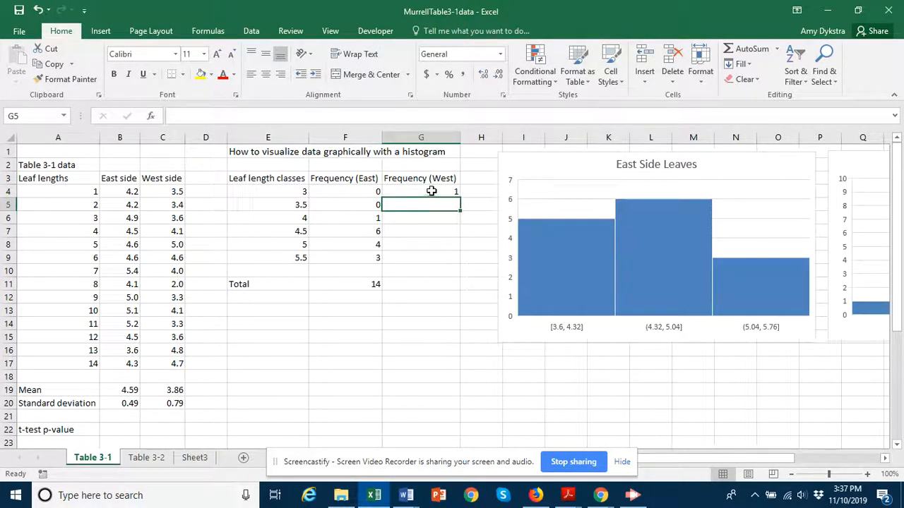
Apply the West frequency formula as an array formula across G4:G9
drag(432, 192, 431, 262)
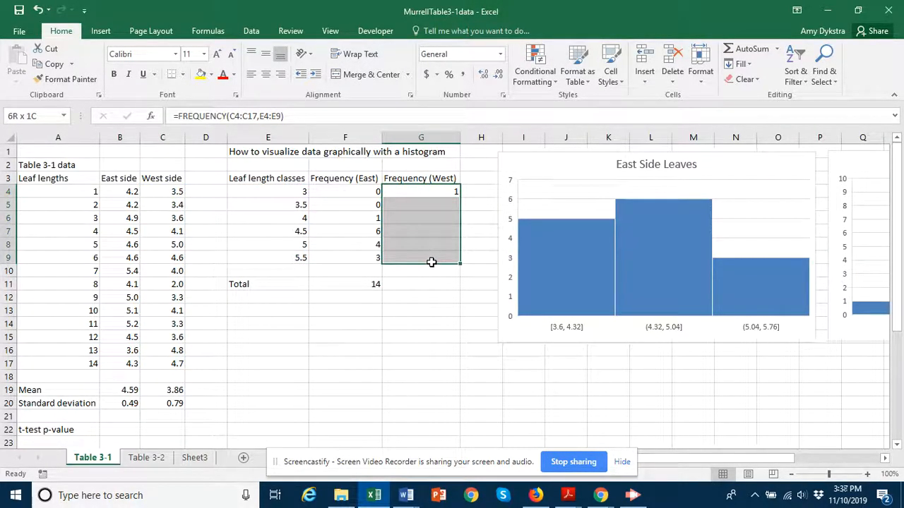
click(314, 117)
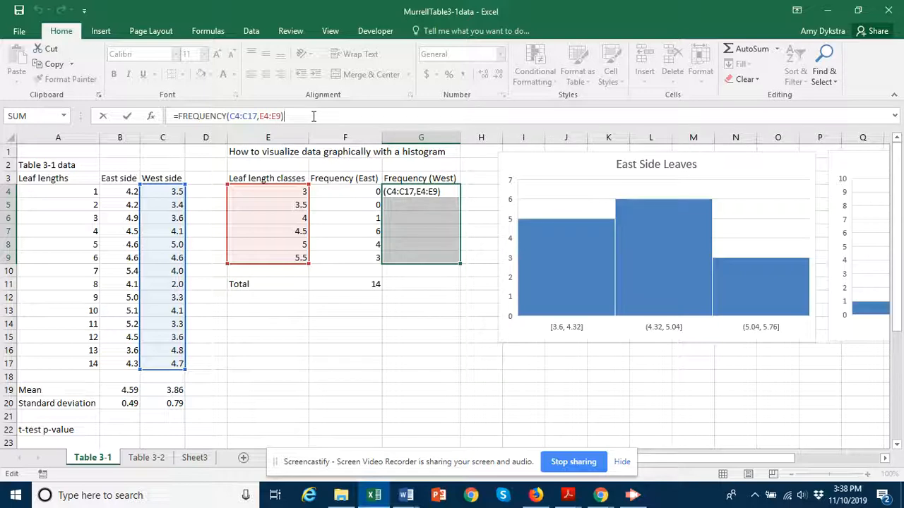
key(ctrl+shift+Return)
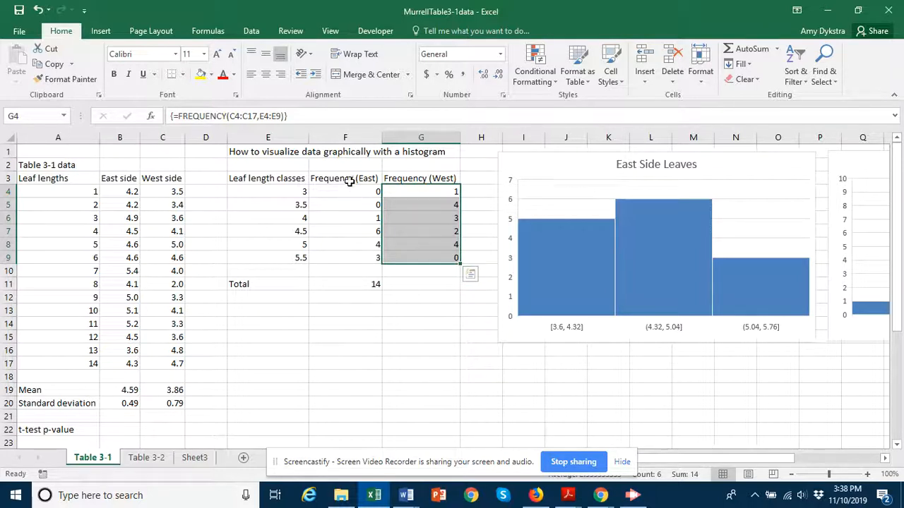
Insert a 2-D clustered column chart of the East and West frequencies in F3:G9
drag(348, 178, 410, 254)
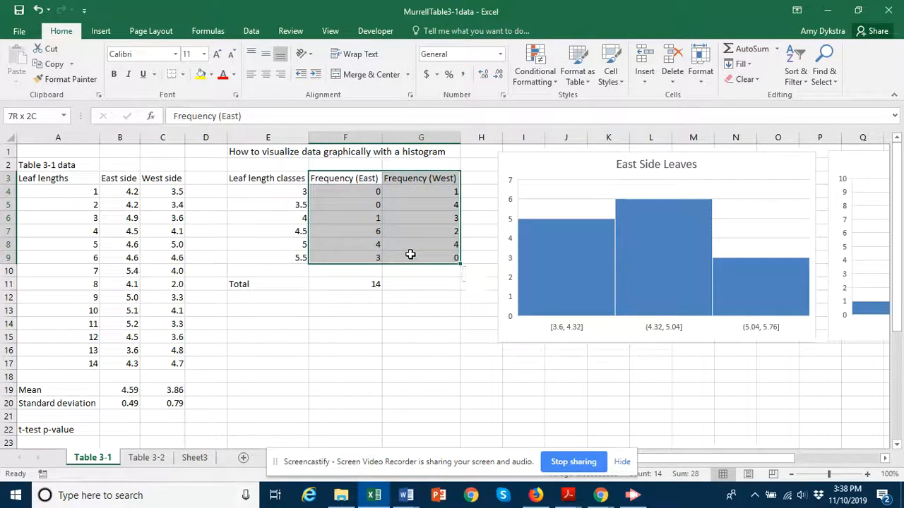
click(100, 31)
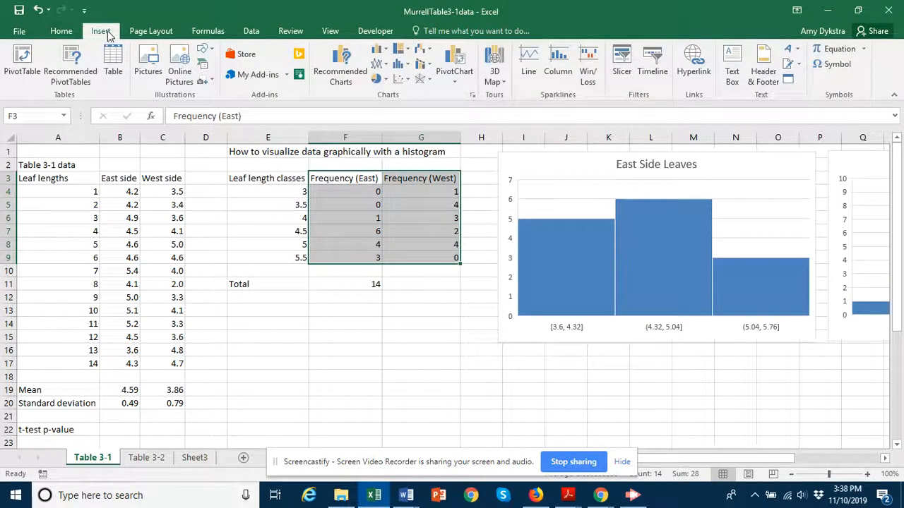
click(379, 49)
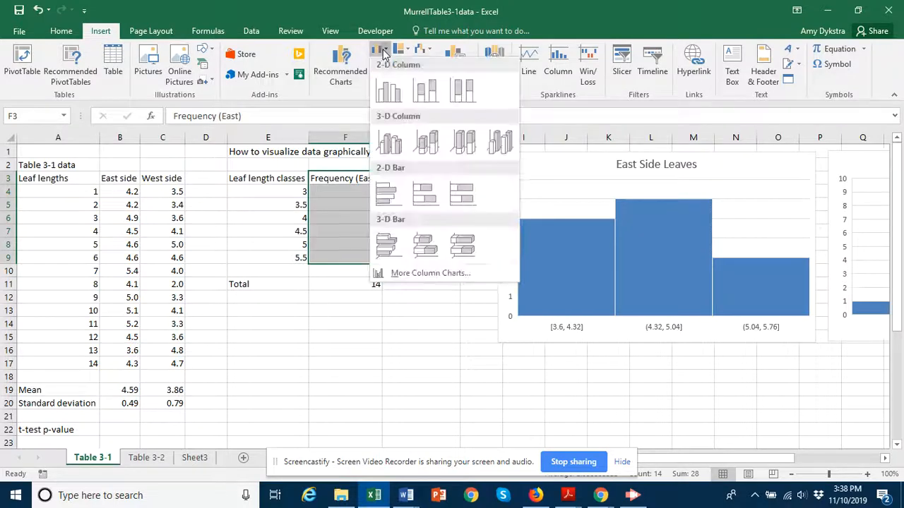
click(391, 92)
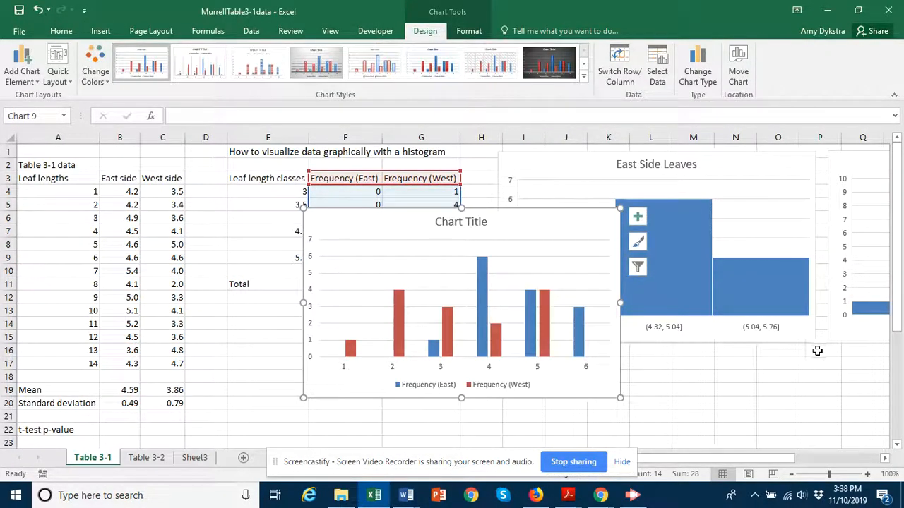
Move the clustered column chart below the frequency table, clear of the Total row
scroll(819, 352, down, 1)
drag(531, 181, 469, 280)
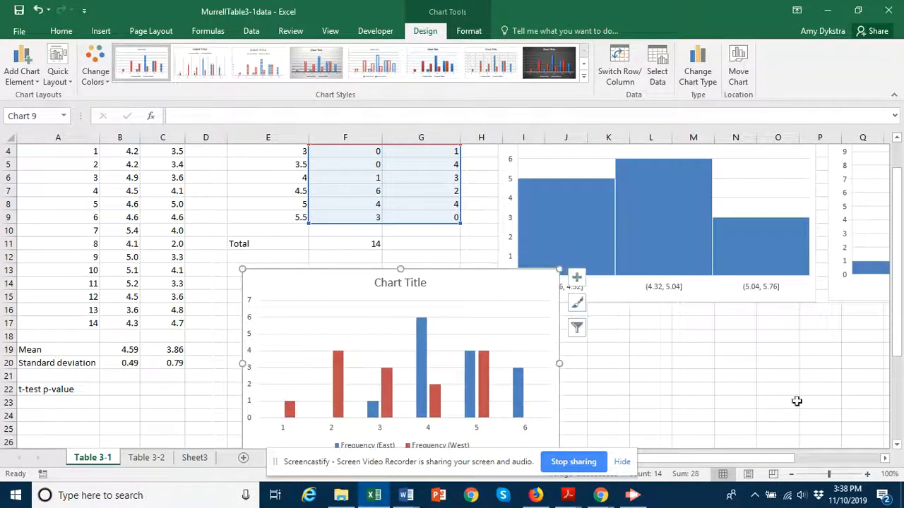
scroll(797, 402, down, 1)
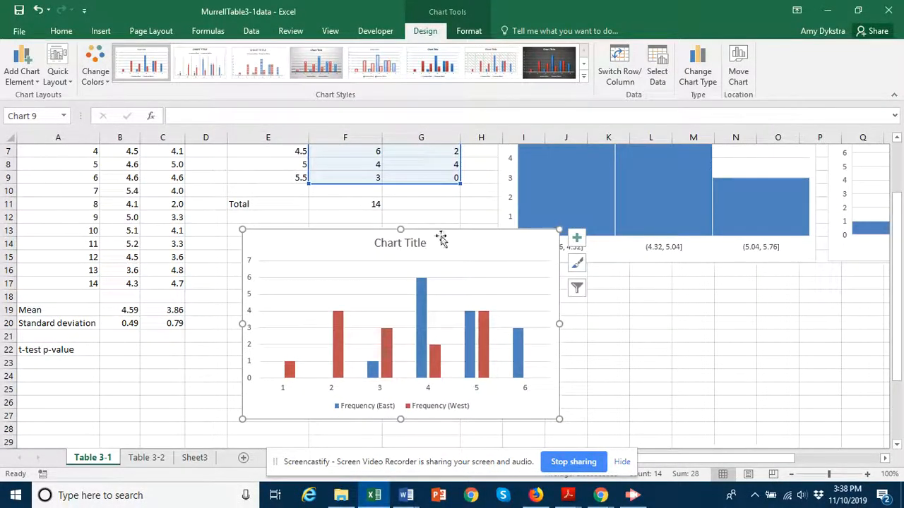
drag(449, 240, 417, 254)
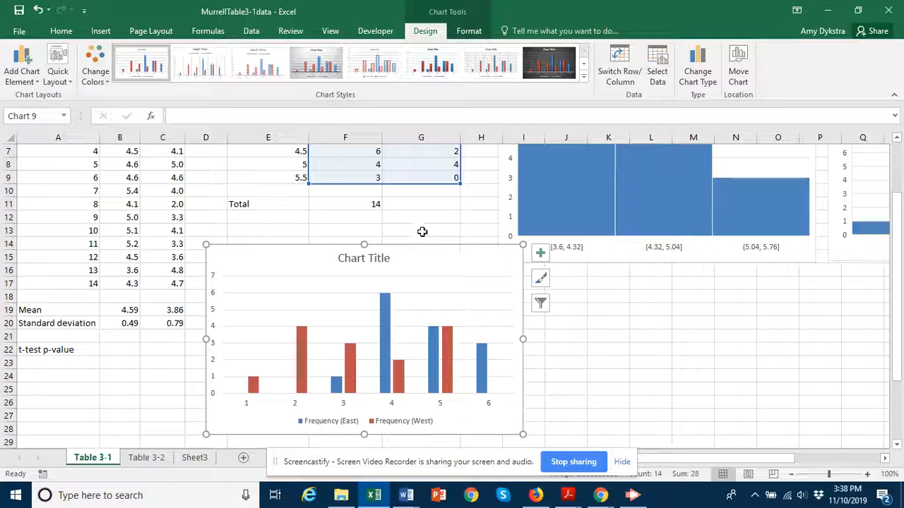
click(477, 219)
Insert a 2-D stacked column chart of F3:G9 and place it below the East Side Leaves histogram
scroll(462, 200, up, 2)
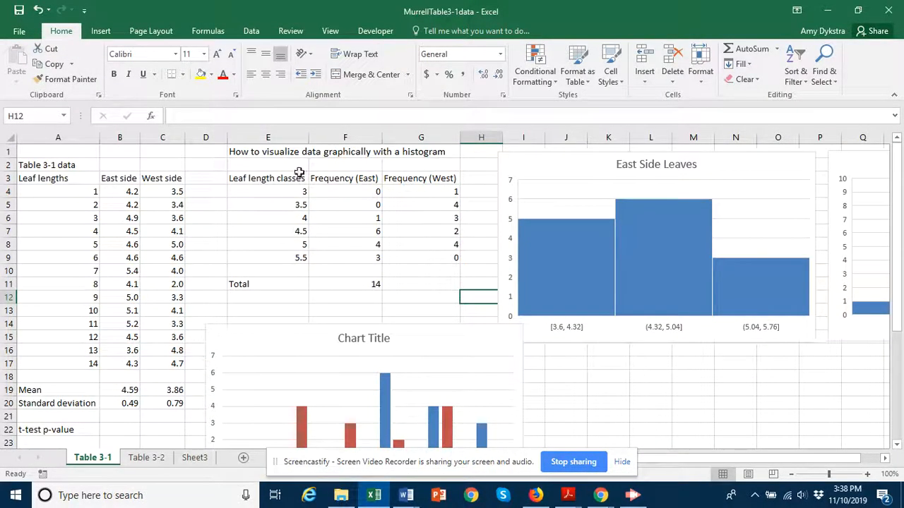
drag(325, 177, 415, 258)
click(103, 31)
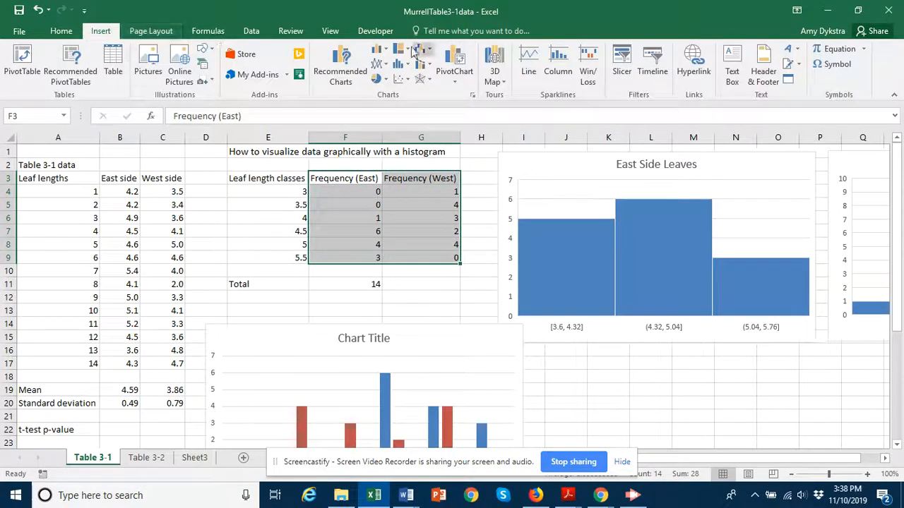
click(381, 51)
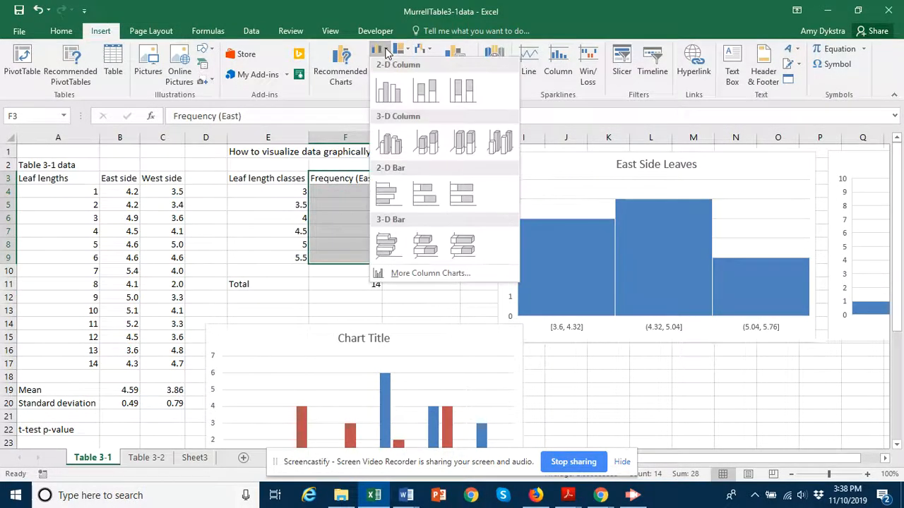
click(423, 95)
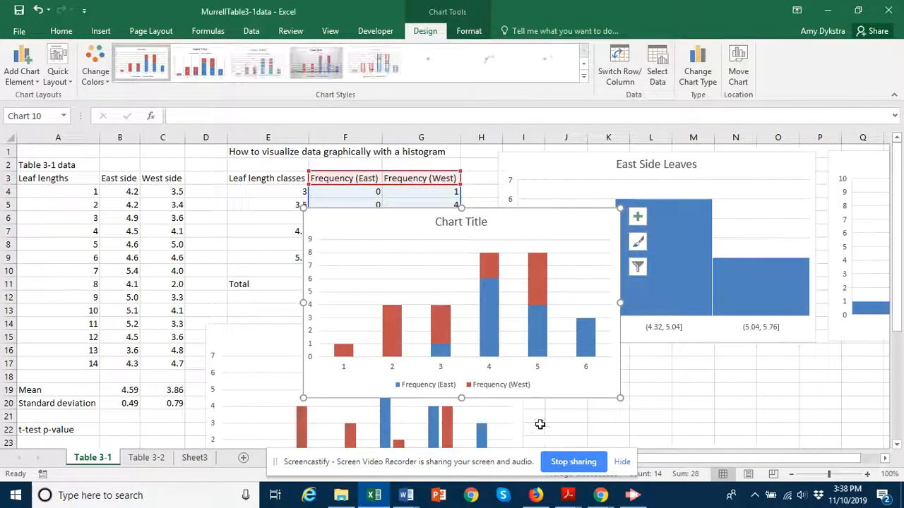
drag(541, 216, 826, 356)
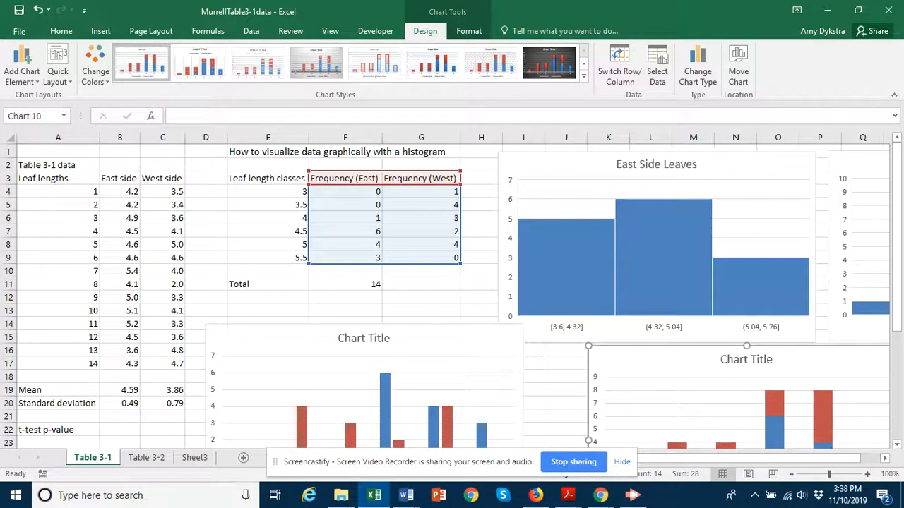
Delete the chart title from the clustered column chart
click(536, 495)
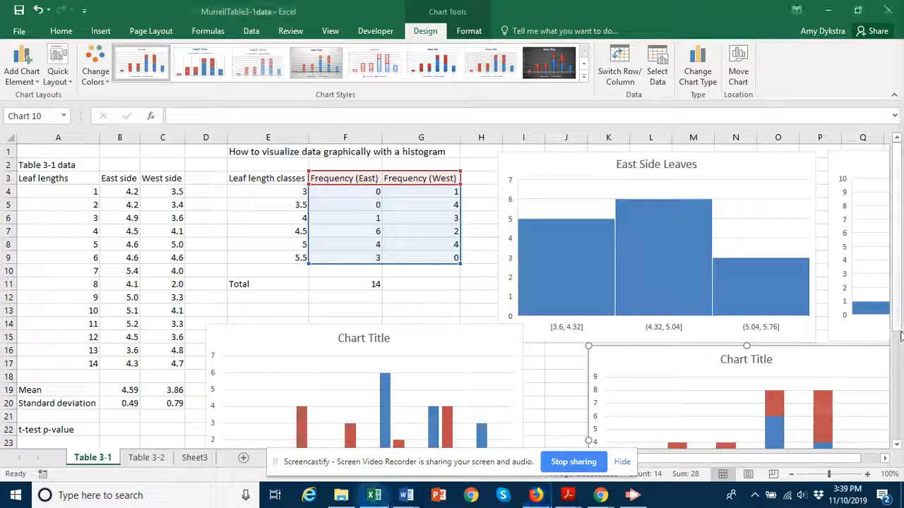
drag(894, 334, 896, 399)
click(886, 458)
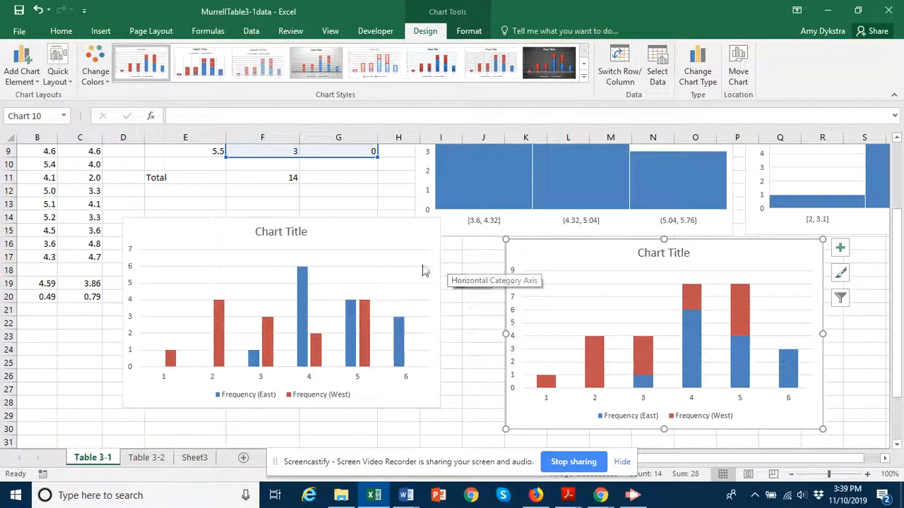
click(302, 237)
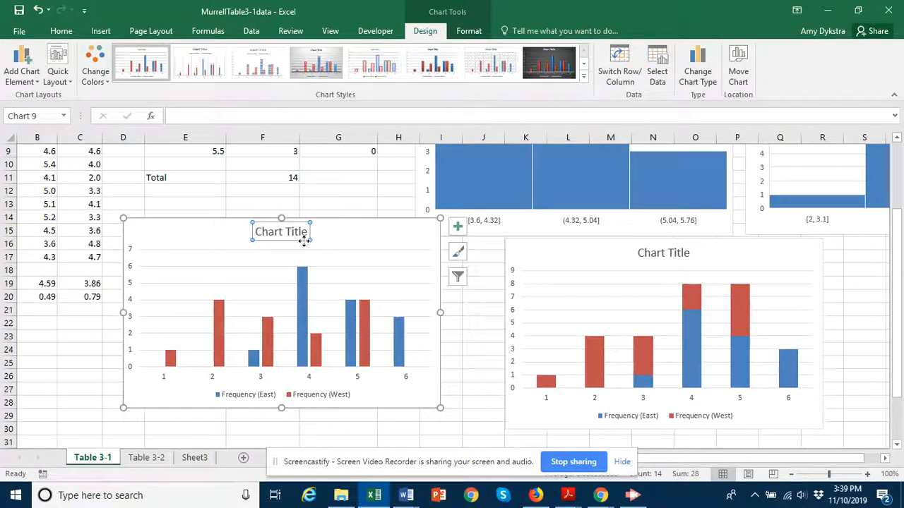
key(Delete)
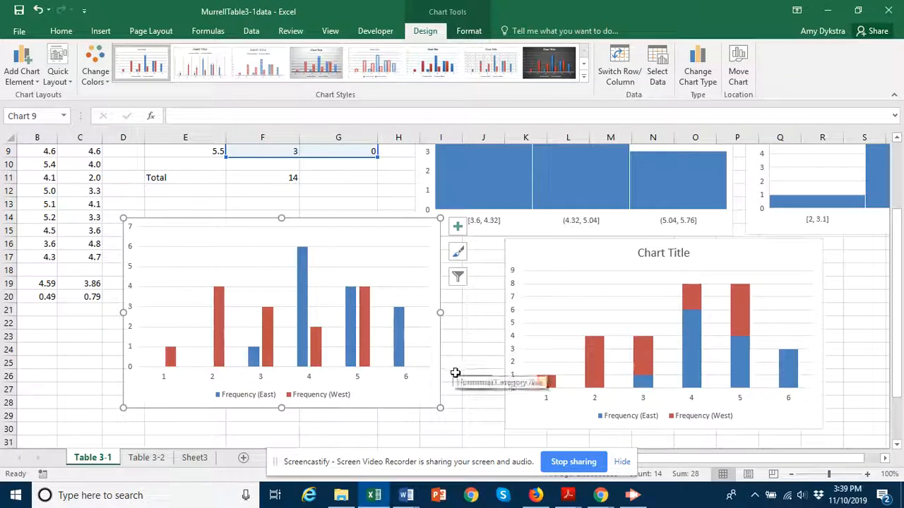
Add a primary vertical axis title reading "Number of leaves" to the clustered column chart
click(458, 227)
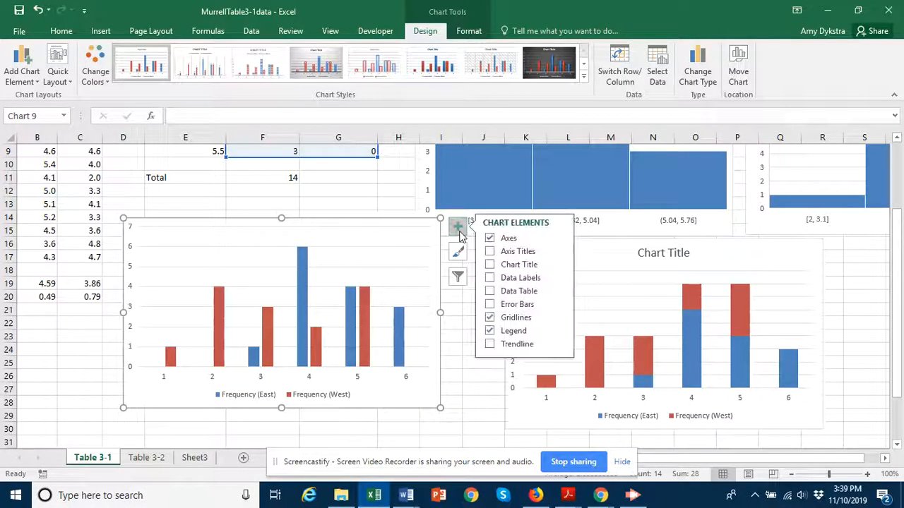
click(559, 251)
click(604, 264)
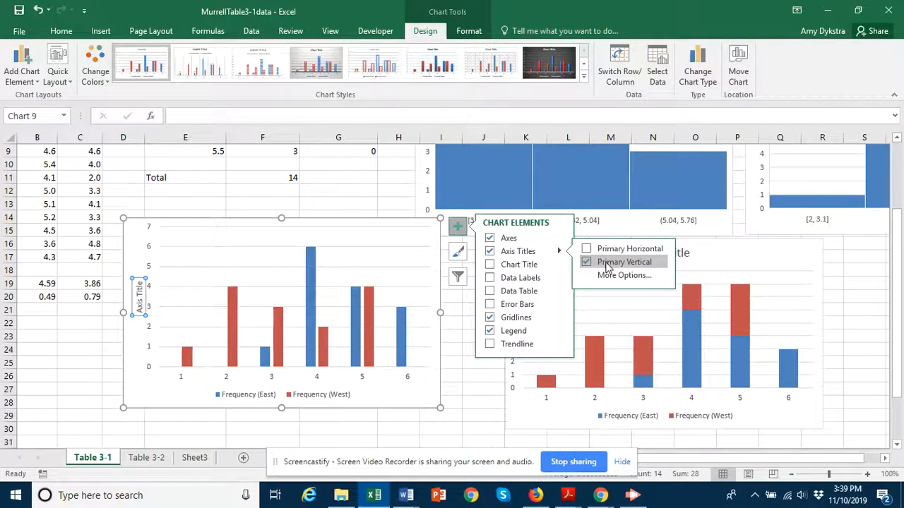
text(Number of lee)
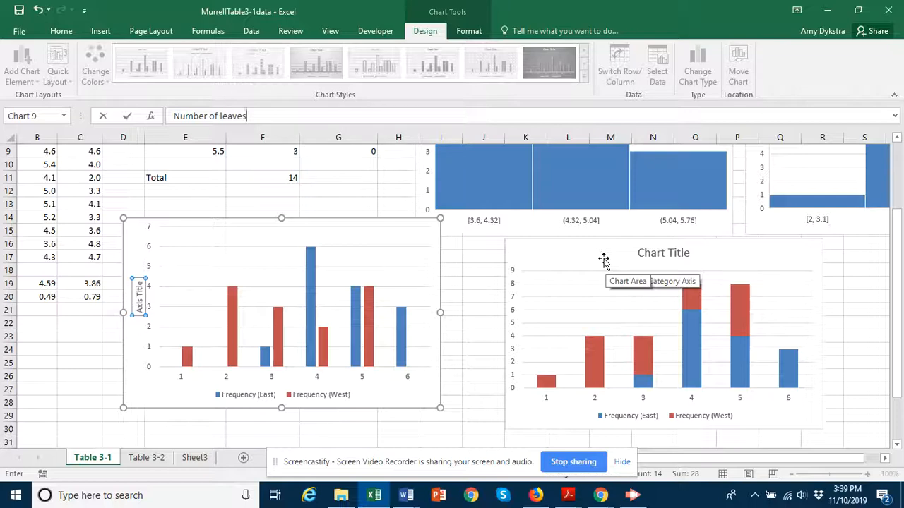
key(Return)
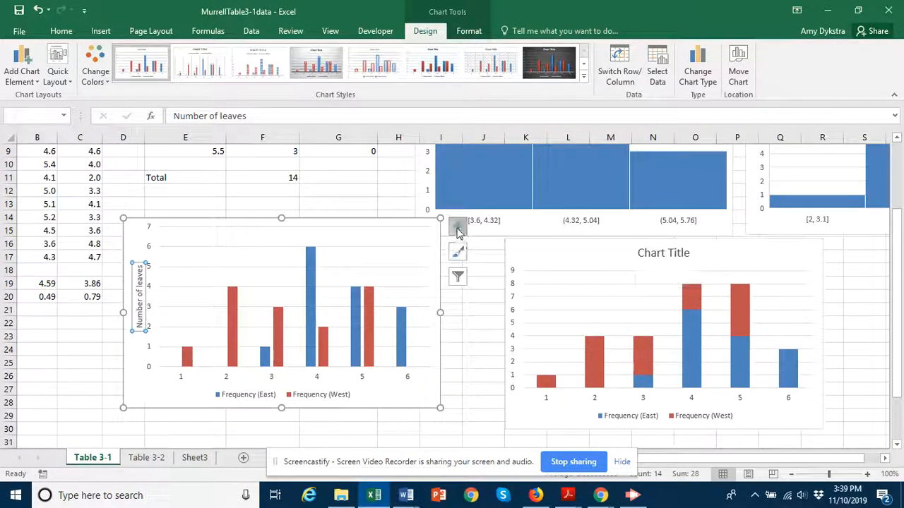
Add a primary horizontal axis title reading "Leaf length classes (cm)" to the clustered column chart
click(458, 226)
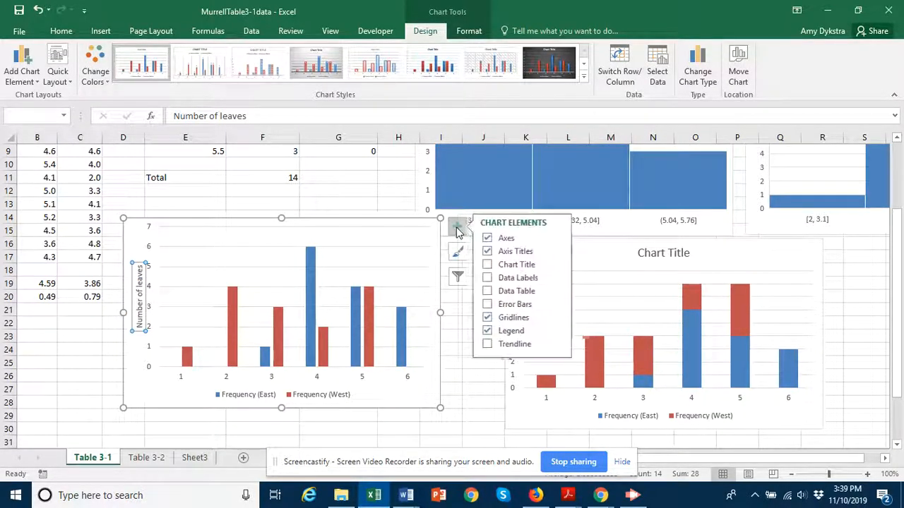
click(558, 265)
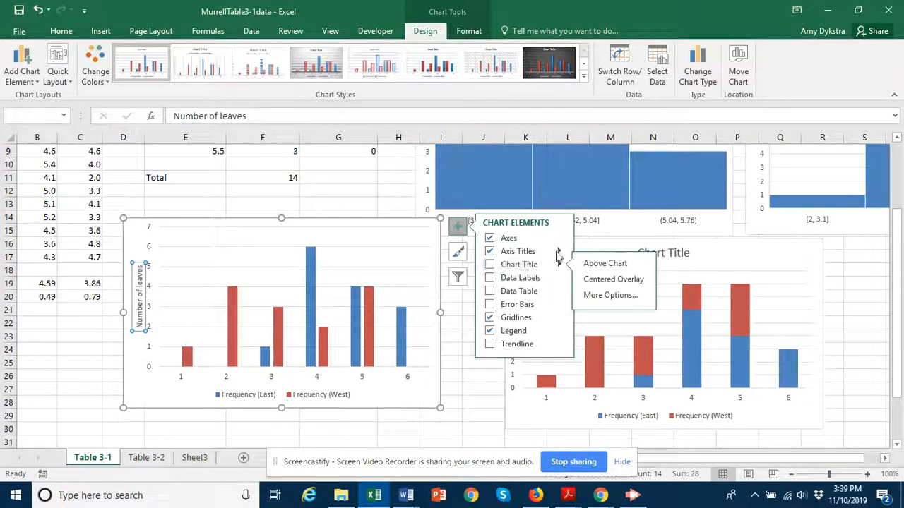
click(559, 251)
click(586, 249)
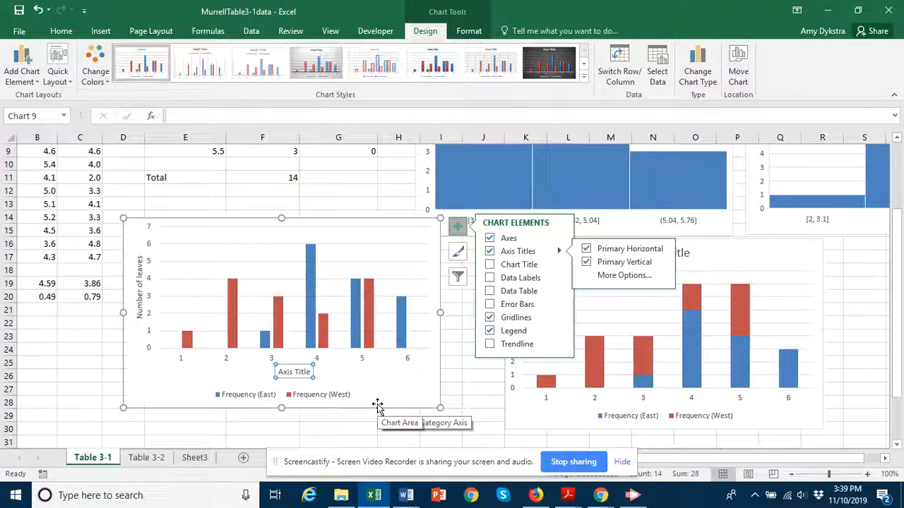
text(Leaf length)
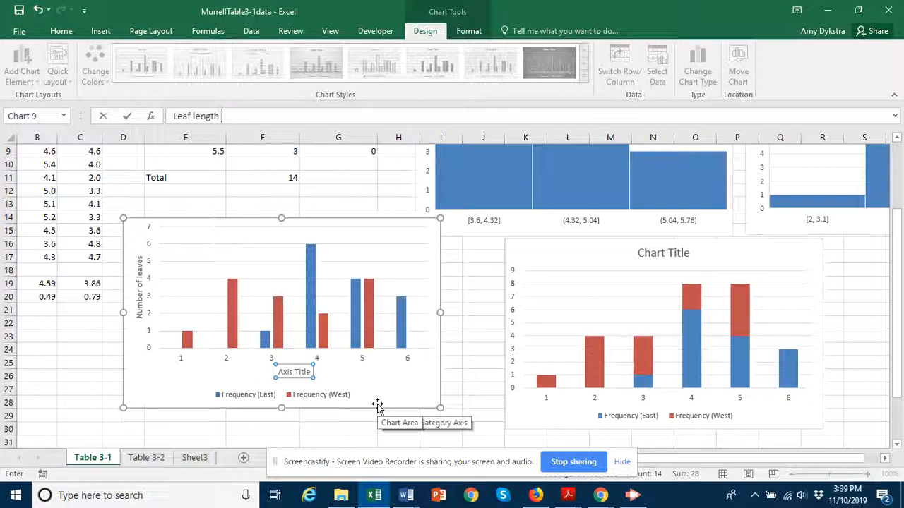
text( classes (cm))
key(Return)
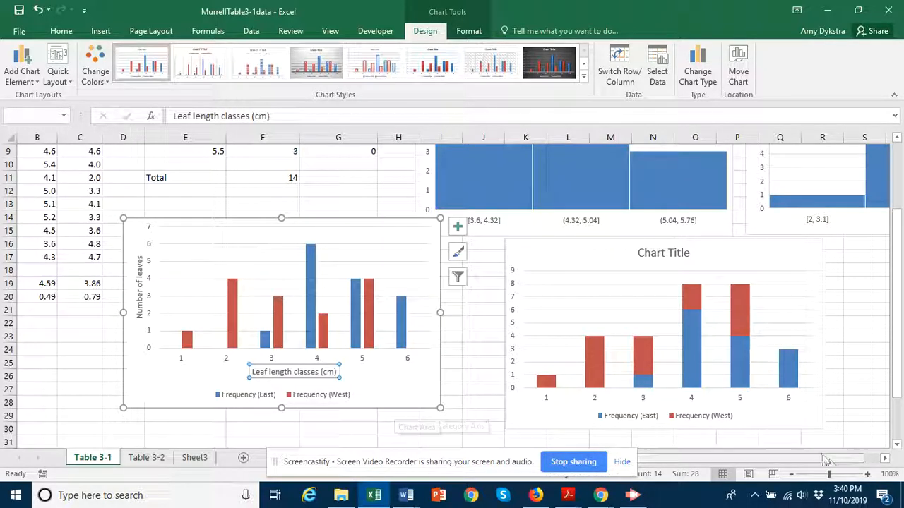
Calculate the East versus West t-test p-value in B22 with =T.TEST(B4:B17,C4:C17,2,3)
scroll(826, 460, left, 1)
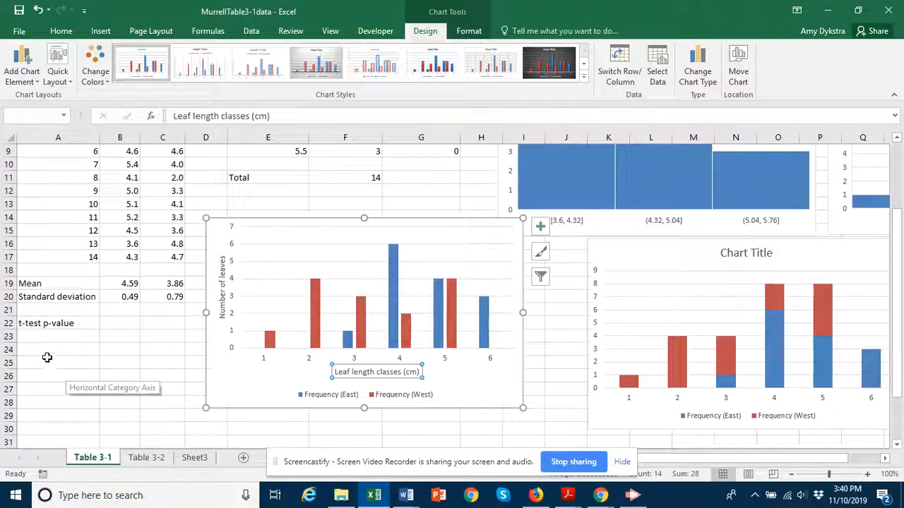
click(114, 324)
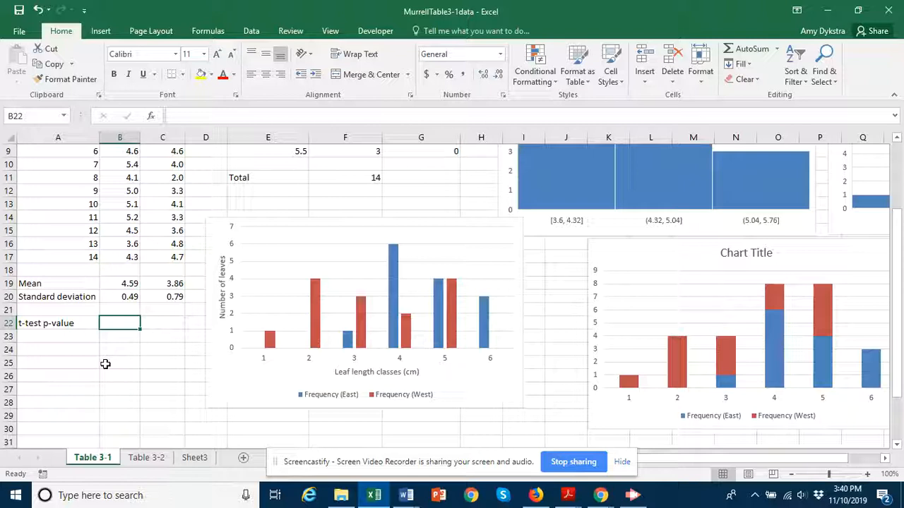
text(=)
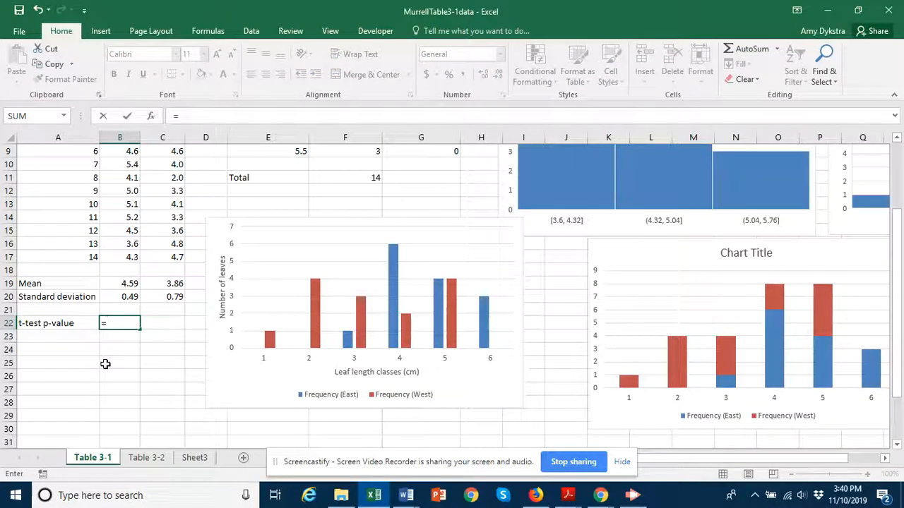
text(t.t)
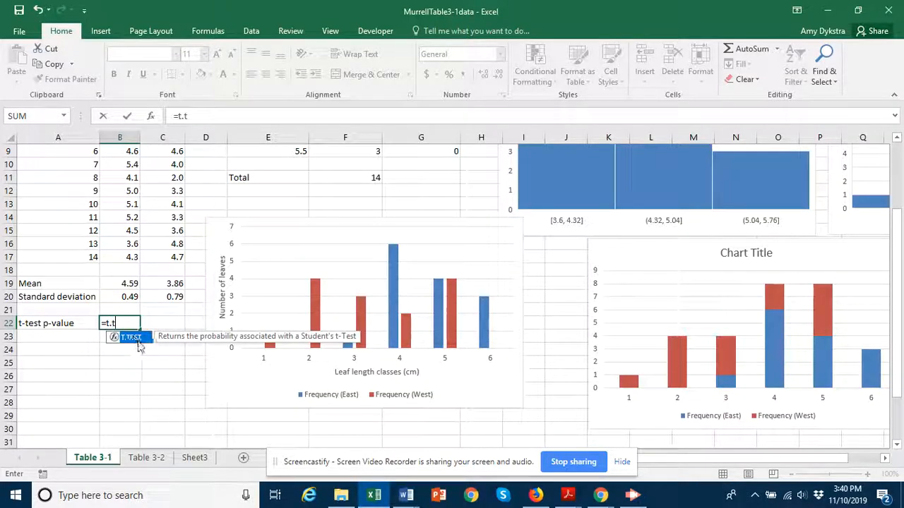
double_click(131, 338)
scroll(99, 195, up, 1)
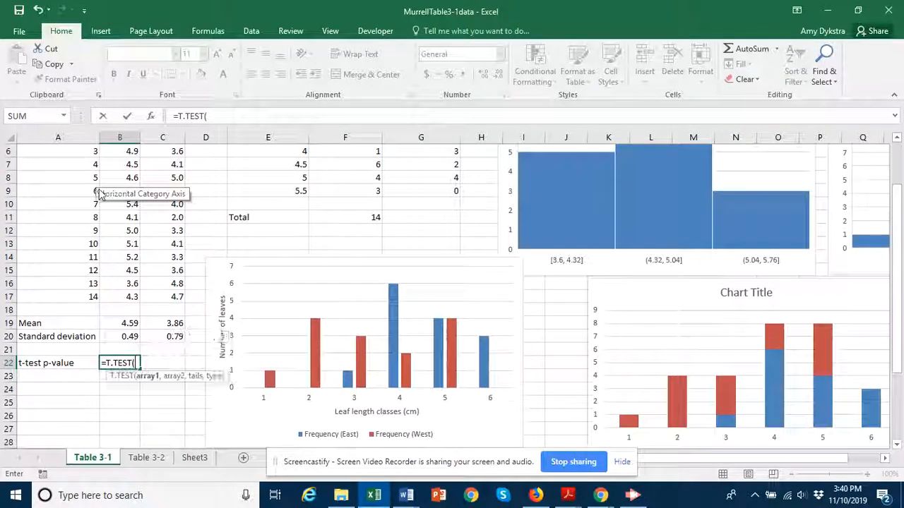
scroll(99, 194, up, 2)
drag(123, 189, 127, 363)
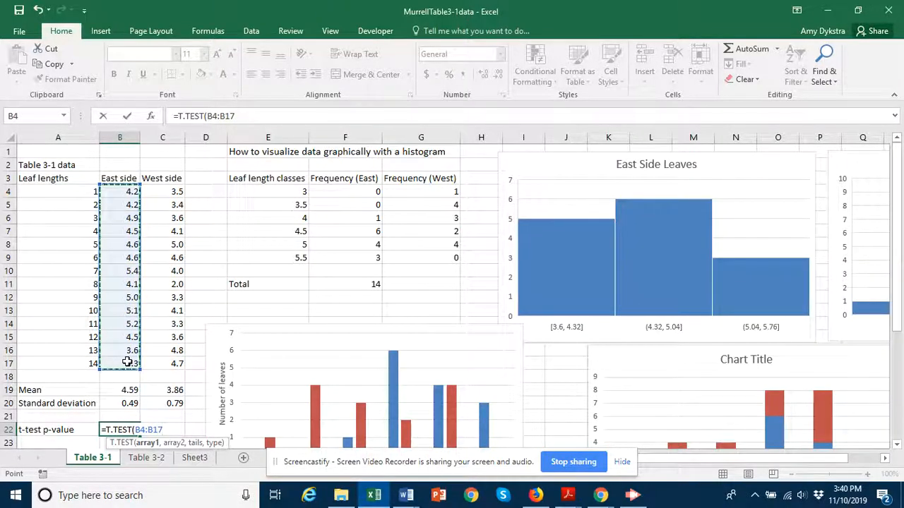
text(,)
drag(166, 192, 177, 368)
text(,)
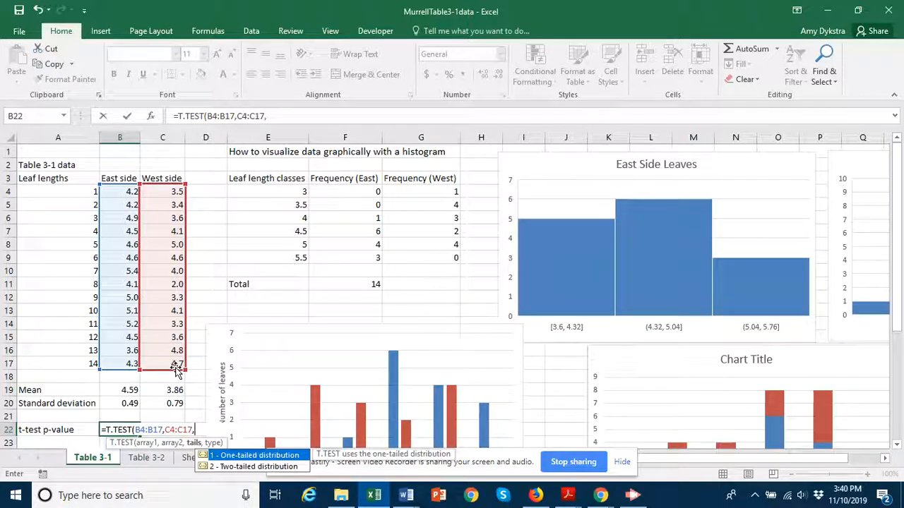
text(2,3)
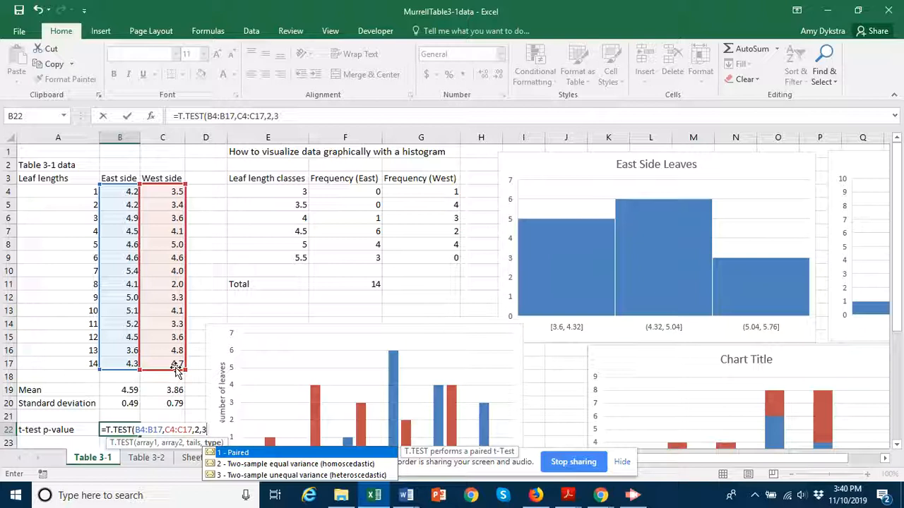
text())
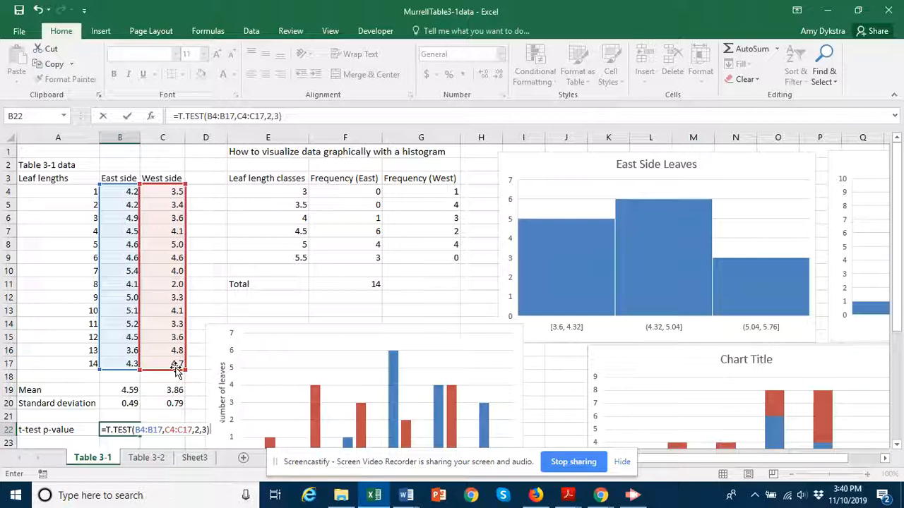
key(Return)
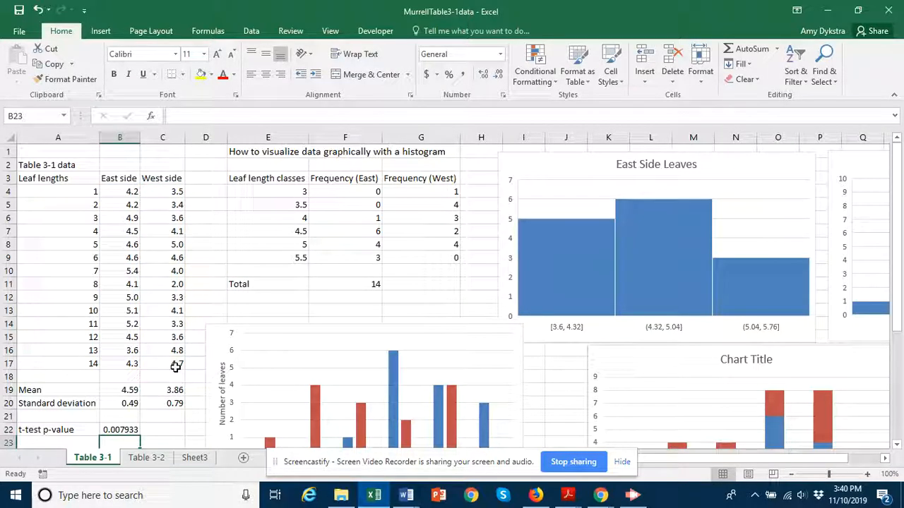
scroll(204, 399, down, 1)
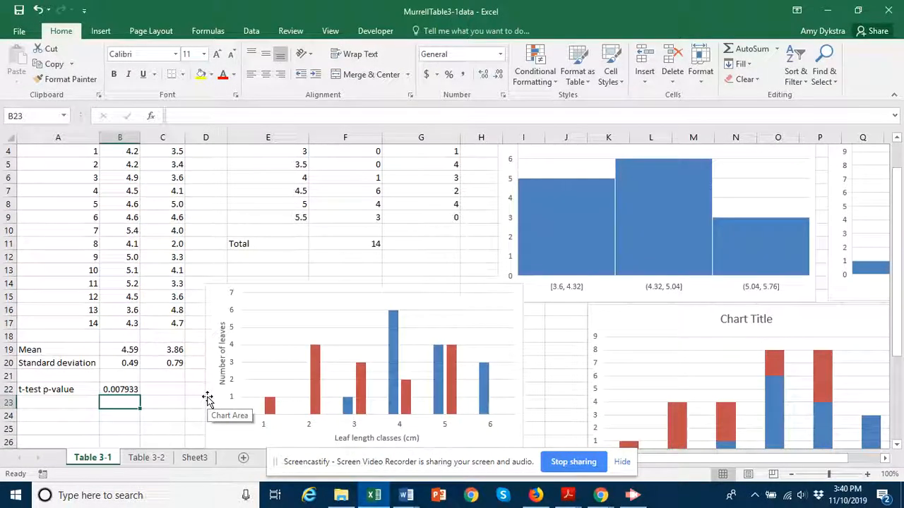
click(133, 390)
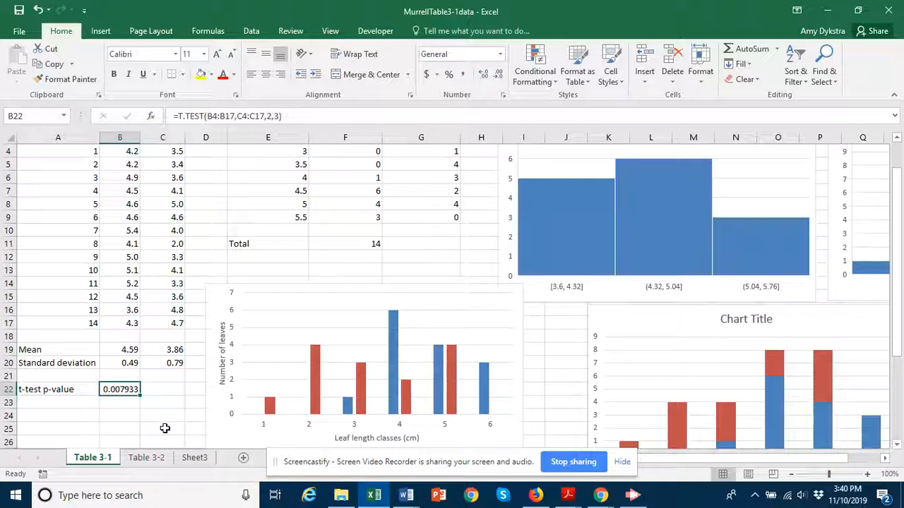